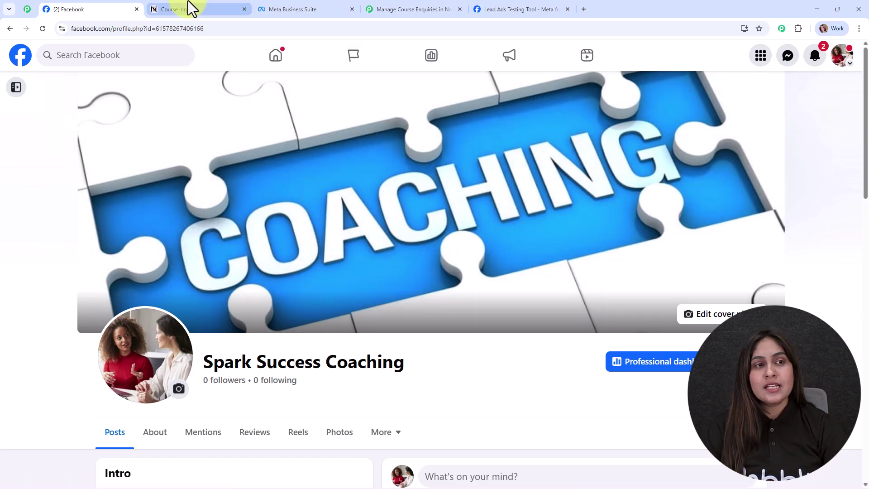
Step: Switch to the Notion Course Inquiry tab, which shows its single existing entry
{"action": "left_click", "coordinate": [190, 8]}
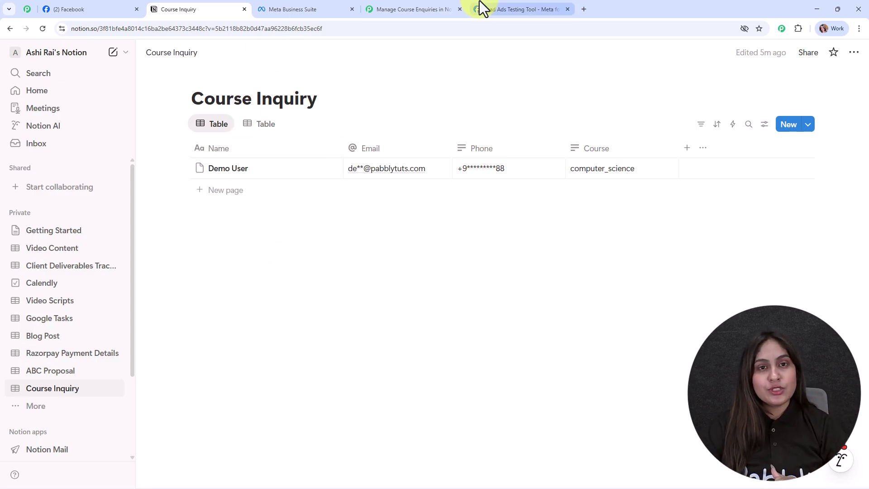
Step: Switch to the Pabbly Connect tab holding the Manage Course Enquiries workflow
{"action": "left_click", "coordinate": [422, 8]}
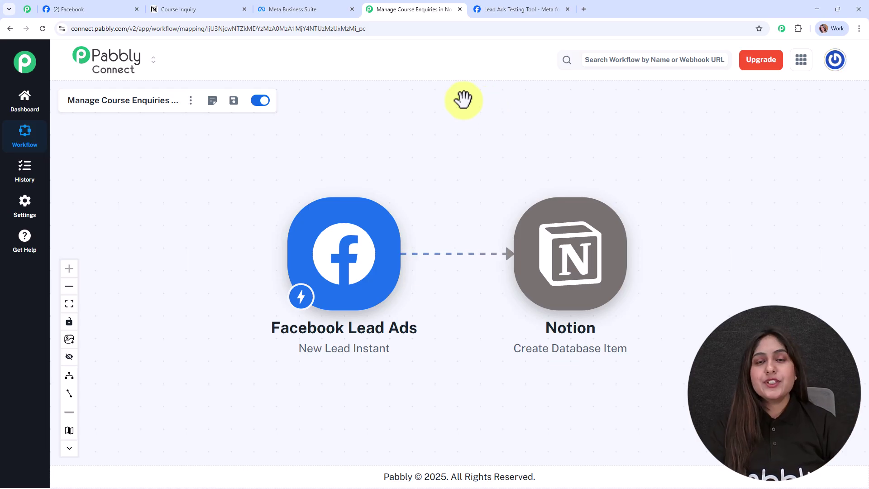
Step: Switch to Meta's Lead Ads Testing Tool with the English-course test inquiry filled in
{"action": "left_click", "coordinate": [524, 11]}
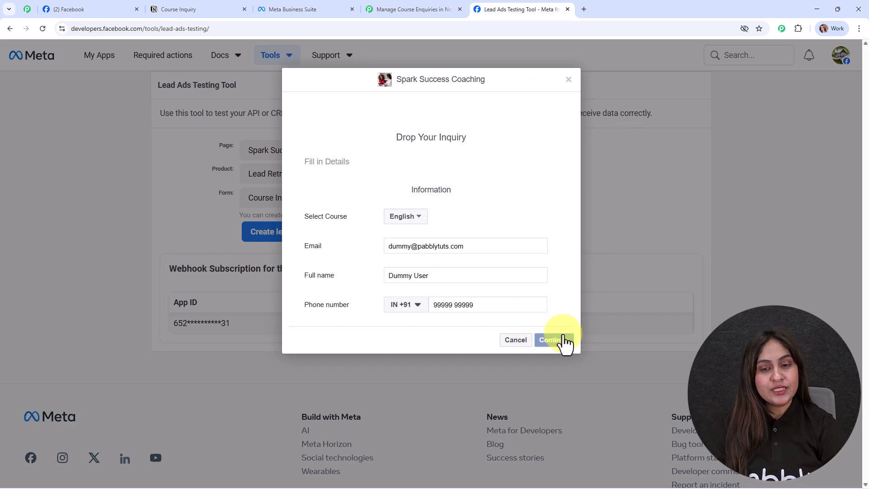
Step: Submit the English-course test lead and check for its new row in Notion's Course Inquiry table
{"action": "left_click", "coordinate": [562, 340]}
{"action": "left_click", "coordinate": [549, 223]}
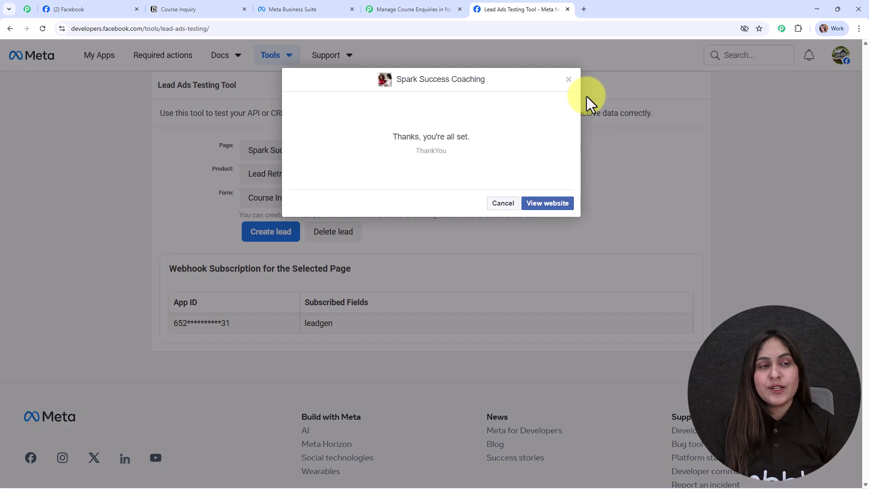
{"action": "left_click", "coordinate": [221, 9]}
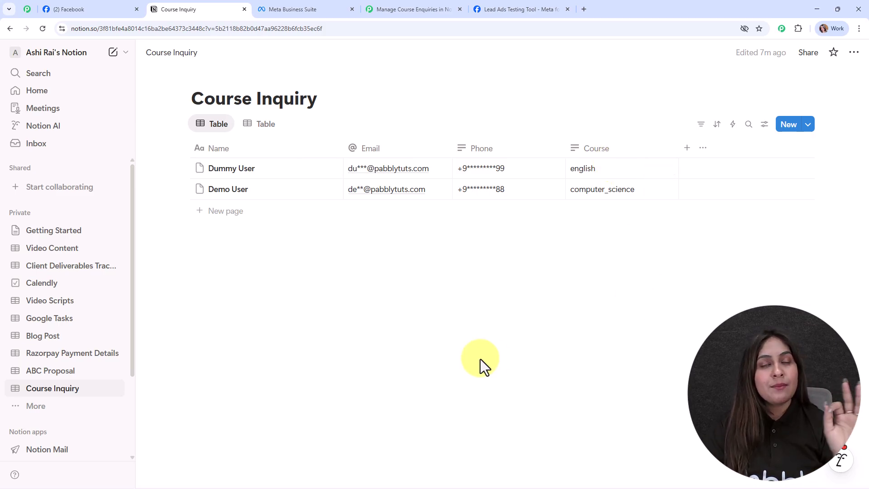
Step: Return to the Manage Course Enquiries workflow tab in Pabbly Connect
{"action": "left_click", "coordinate": [389, 8]}
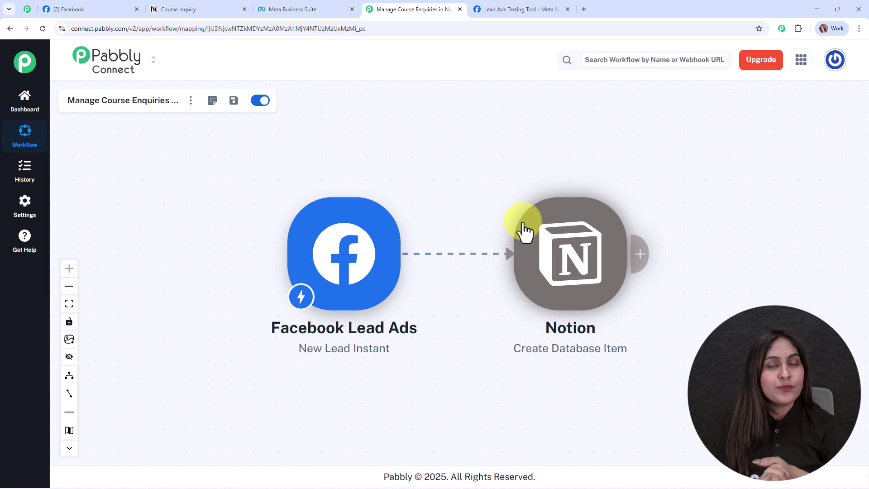
Step: Load pabbly.com/connect in a new Chrome tab from the 'pab' address suggestion
{"action": "left_click", "coordinate": [584, 9]}
{"action": "type", "text": "pabb"}
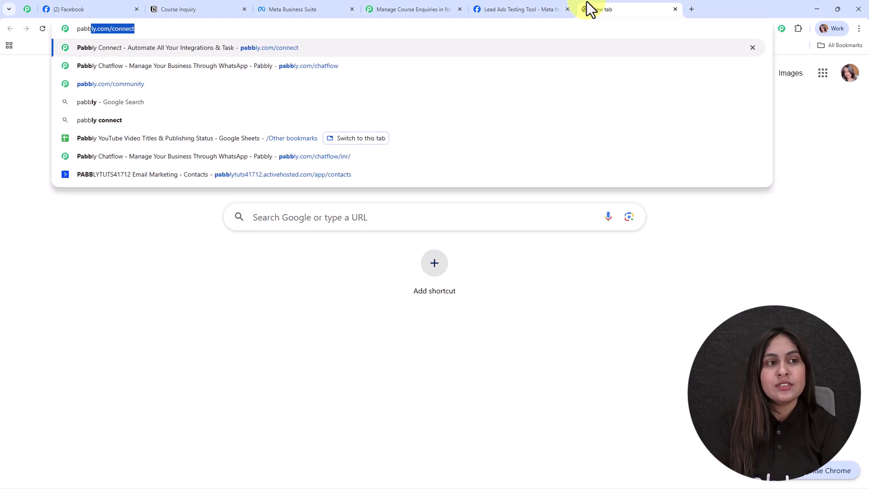
{"action": "key", "text": "Return"}
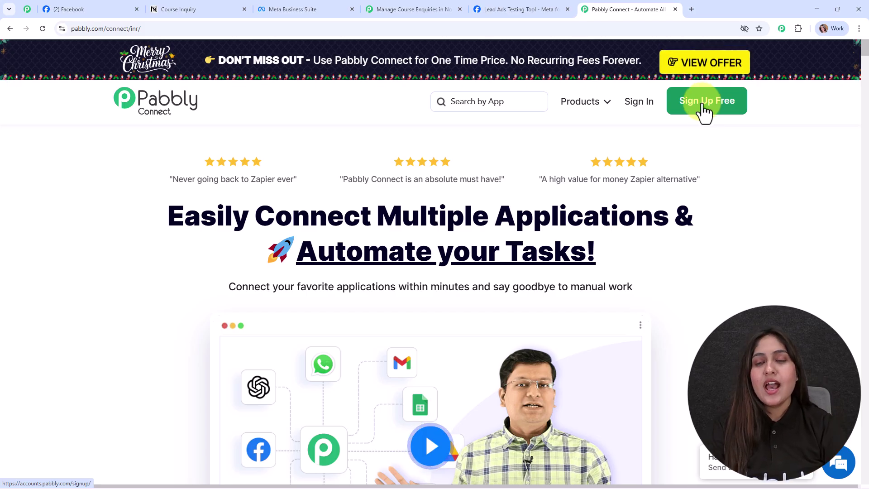
Step: Sign in and launch Pabbly Connect from the All Pabbly Apps list
{"action": "left_click", "coordinate": [648, 103]}
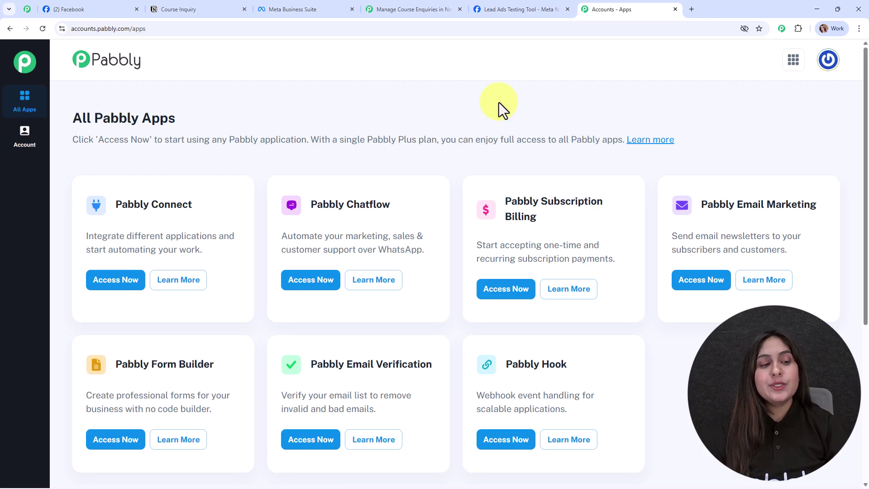
{"action": "left_click", "coordinate": [118, 280]}
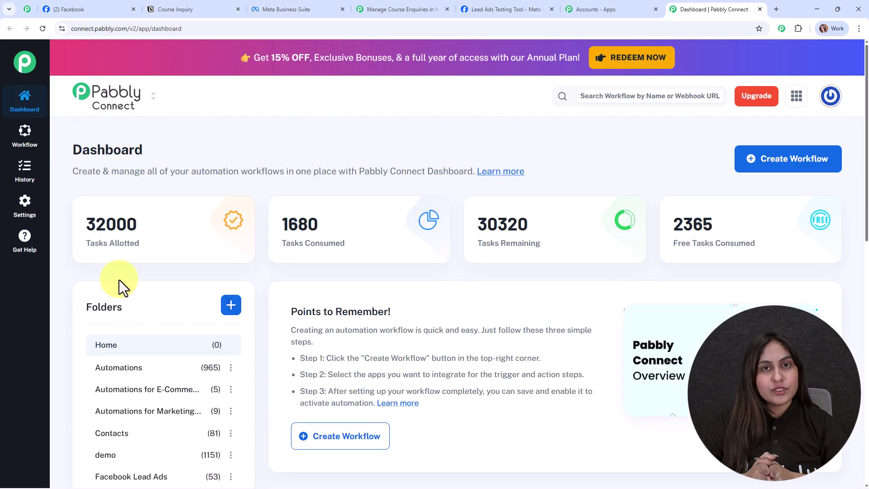
Step: Create 'Manage Course Enquiries in Notion Automatically' with the New (Beta) builder in the Automations folder
{"action": "left_click", "coordinate": [792, 161]}
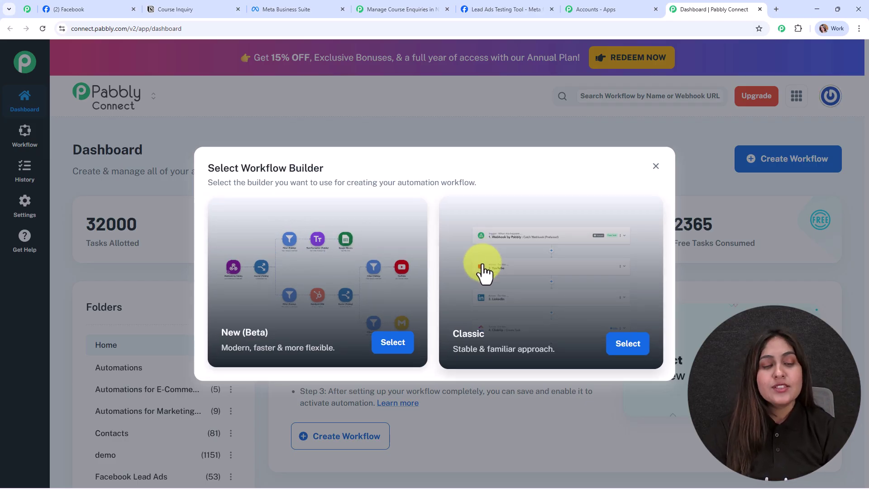
{"action": "left_click", "coordinate": [396, 345]}
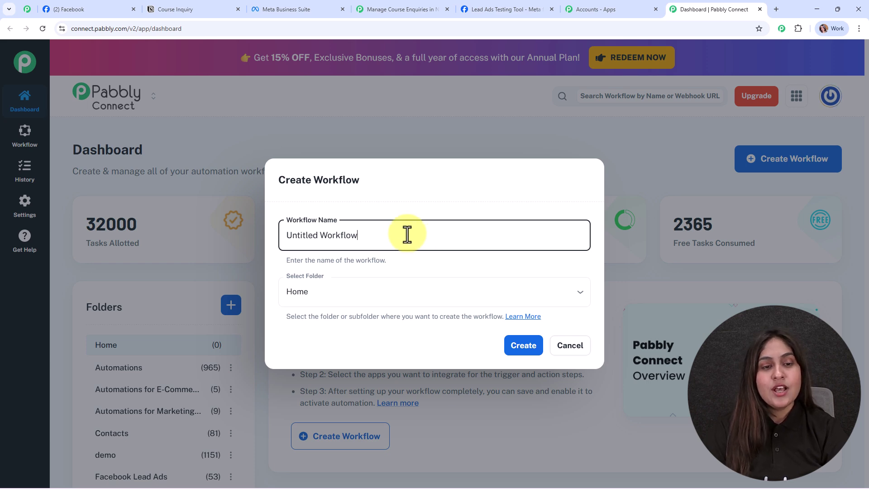
{"action": "left_click_drag", "start_coordinate": [408, 235], "coordinate": [271, 231]}
{"action": "type", "text": "Manage Course Enquiries in Notion Automatically"}
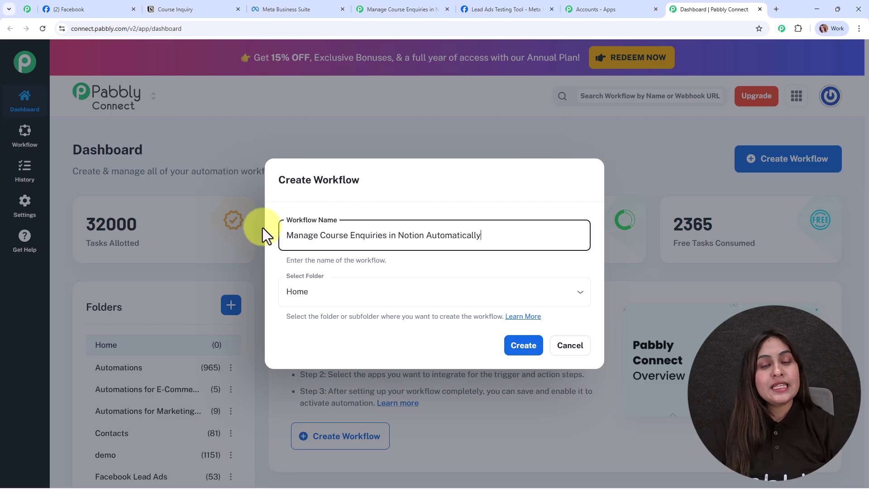
{"action": "left_click", "coordinate": [375, 291]}
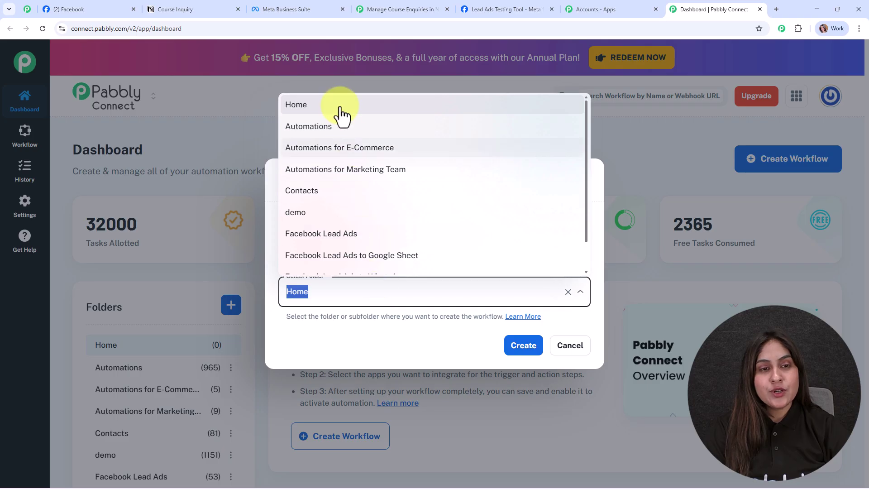
{"action": "left_click", "coordinate": [343, 132]}
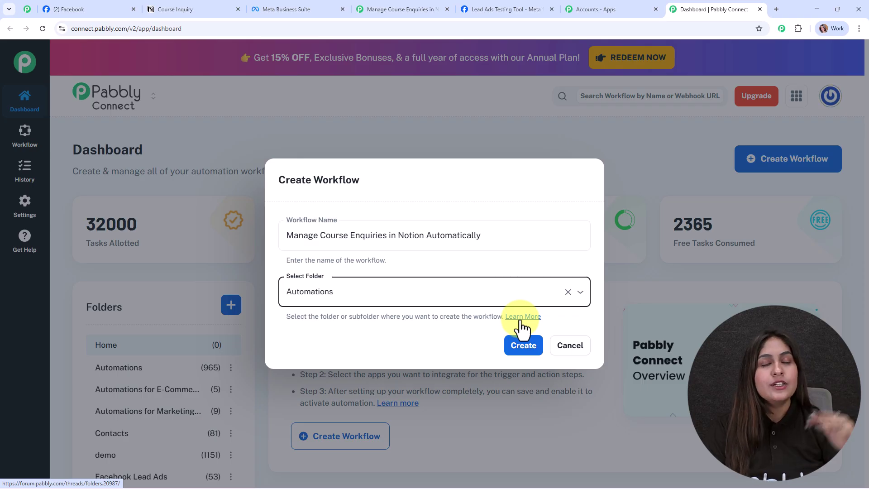
{"action": "left_click", "coordinate": [523, 346]}
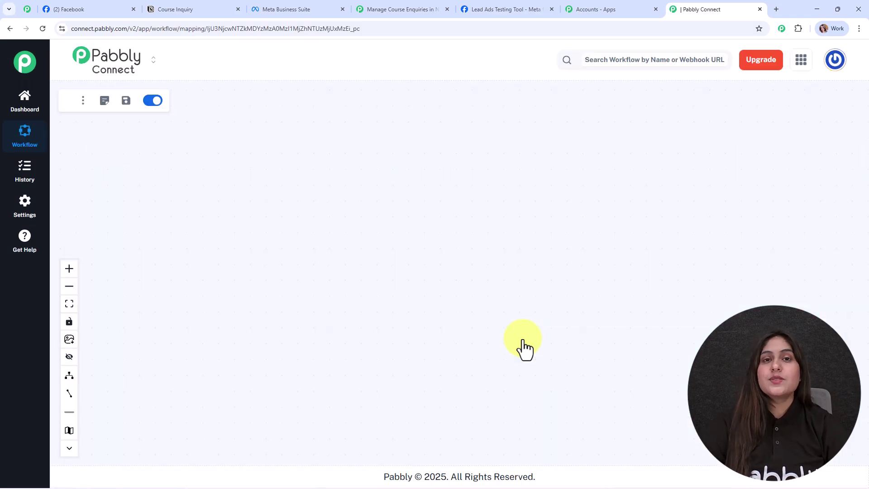
Step: Drag the Add Trigger placeholder from the canvas centre to the upper left
{"action": "left_click_drag", "start_coordinate": [451, 265], "coordinate": [189, 178]}
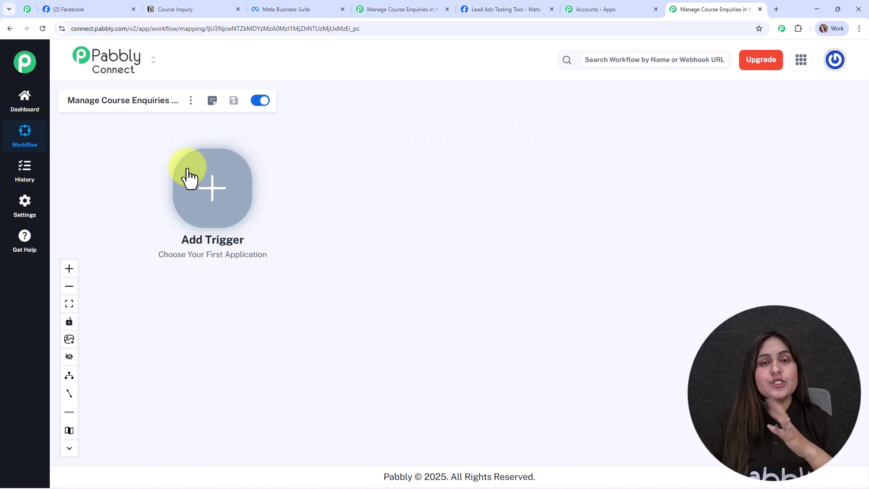
Step: Choose Facebook Lead Ads with the New Lead Instant event and begin adding a new connection
{"action": "left_click", "coordinate": [224, 196]}
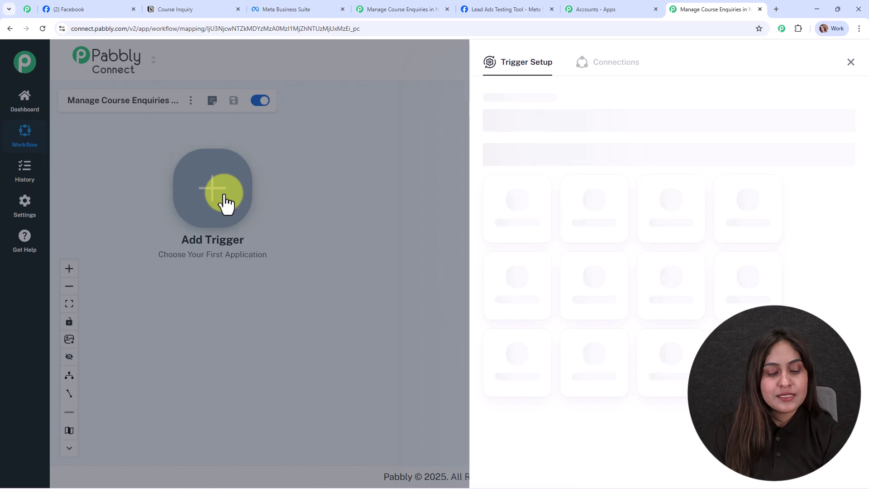
{"action": "type", "text": "b"}
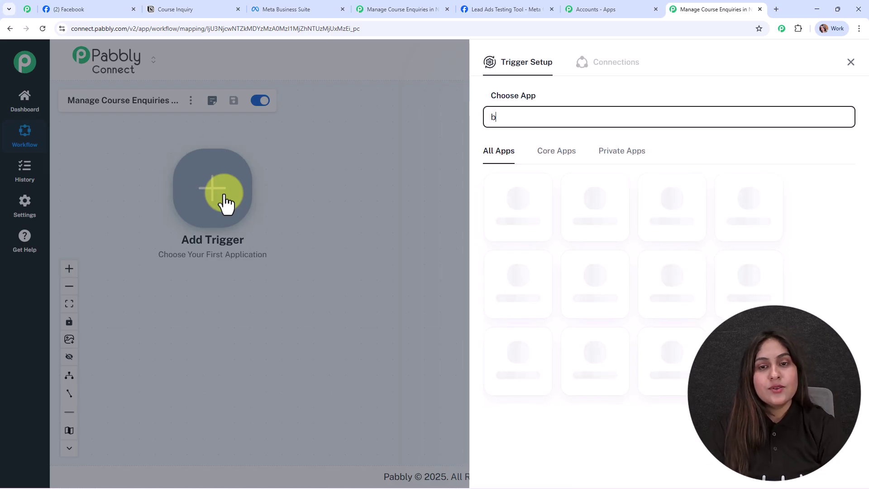
{"action": "key", "text": "BackSpace"}
{"action": "type", "text": "faceb"}
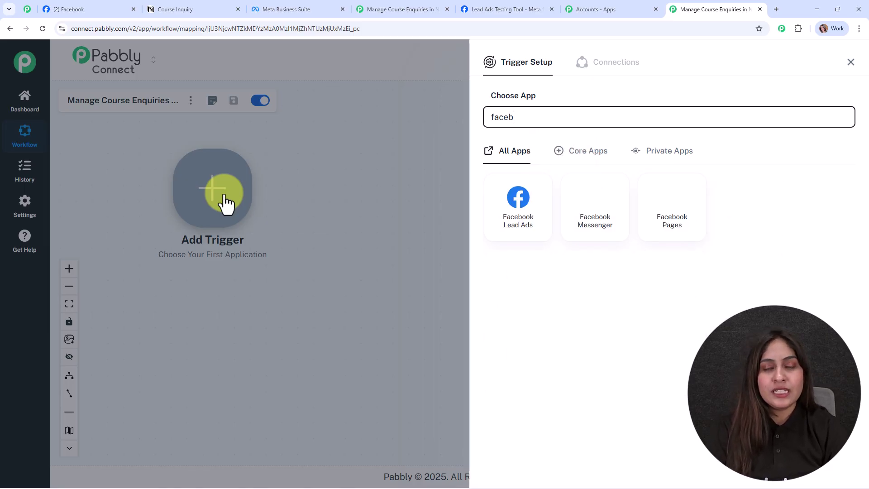
{"action": "left_click", "coordinate": [512, 222]}
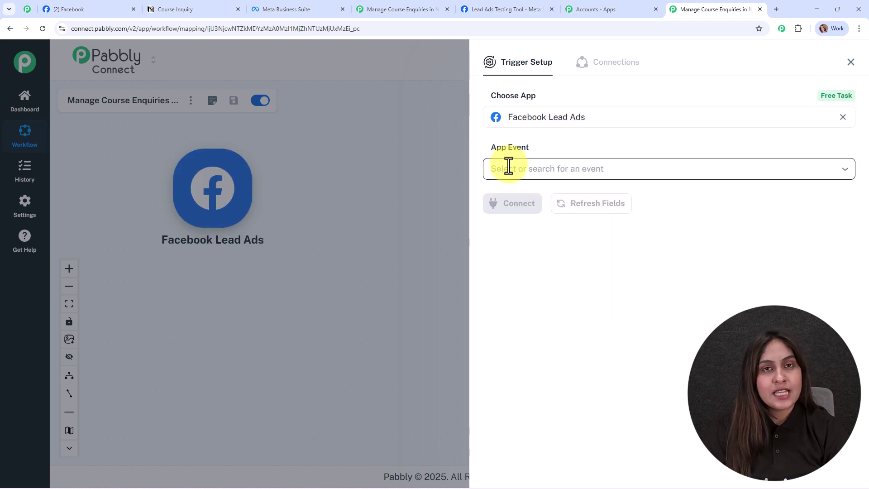
{"action": "left_click", "coordinate": [509, 166]}
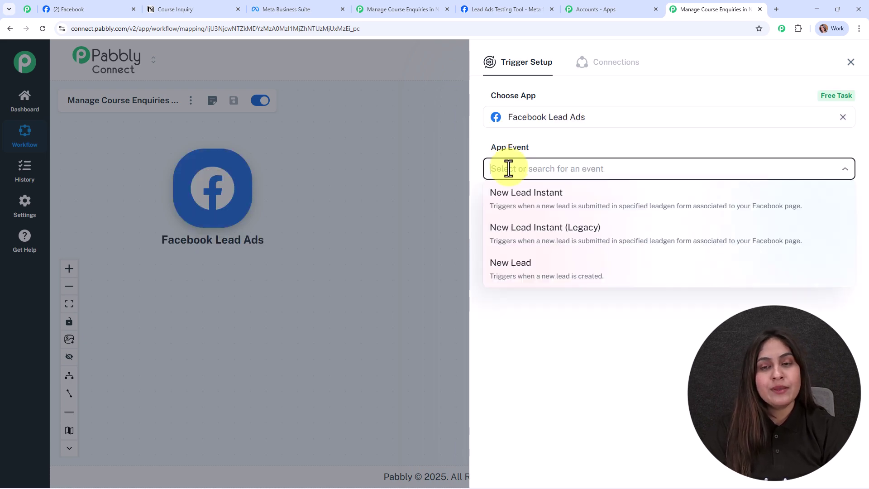
{"action": "left_click", "coordinate": [509, 211]}
{"action": "left_click", "coordinate": [509, 211]}
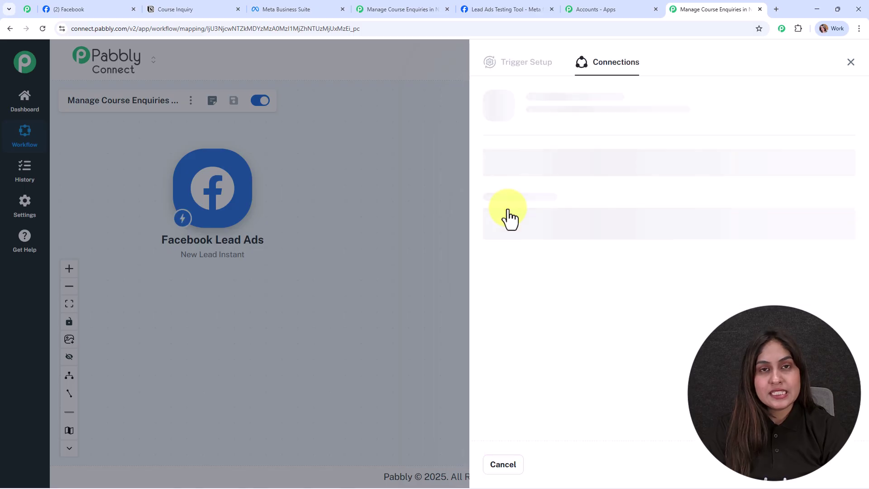
{"action": "left_click", "coordinate": [516, 146]}
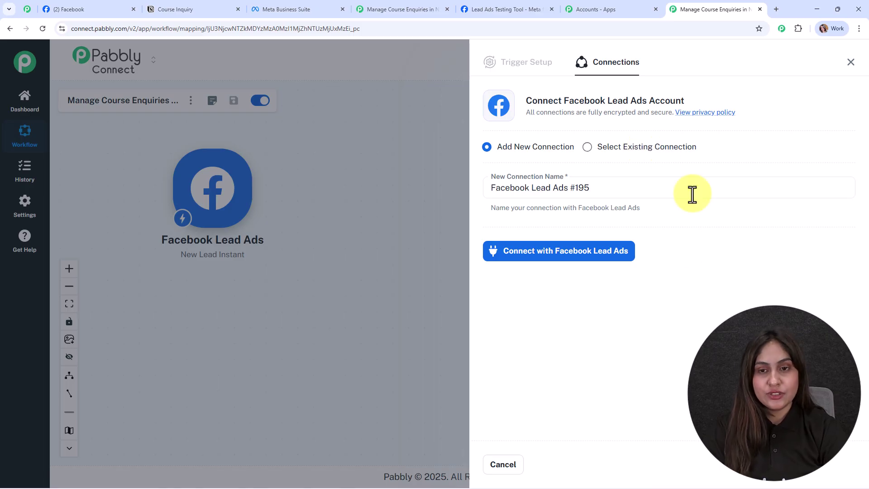
Step: Connect Facebook Lead Ads and continue the Facebook login with the previously linked account
{"action": "left_click", "coordinate": [569, 240]}
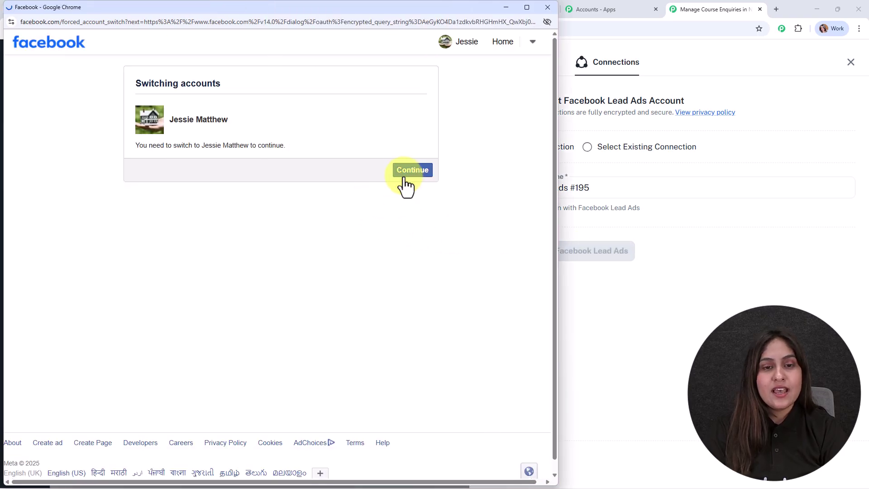
{"action": "left_click", "coordinate": [410, 173]}
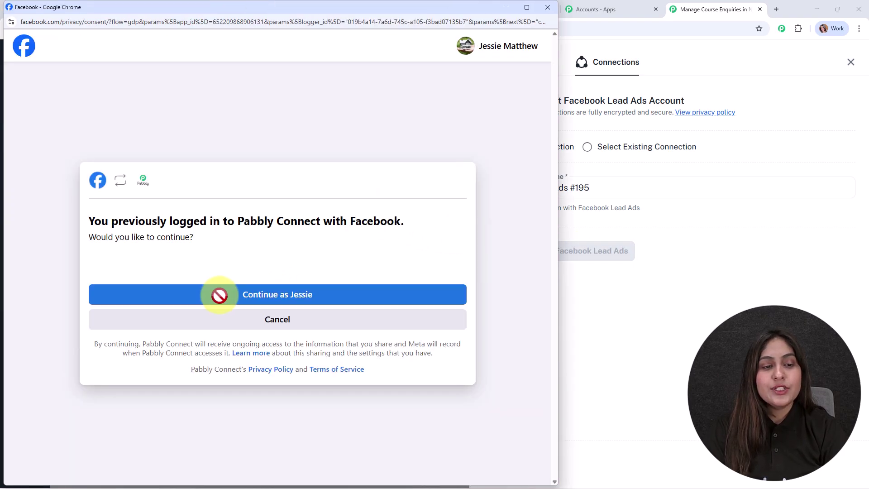
{"action": "left_click", "coordinate": [315, 299]}
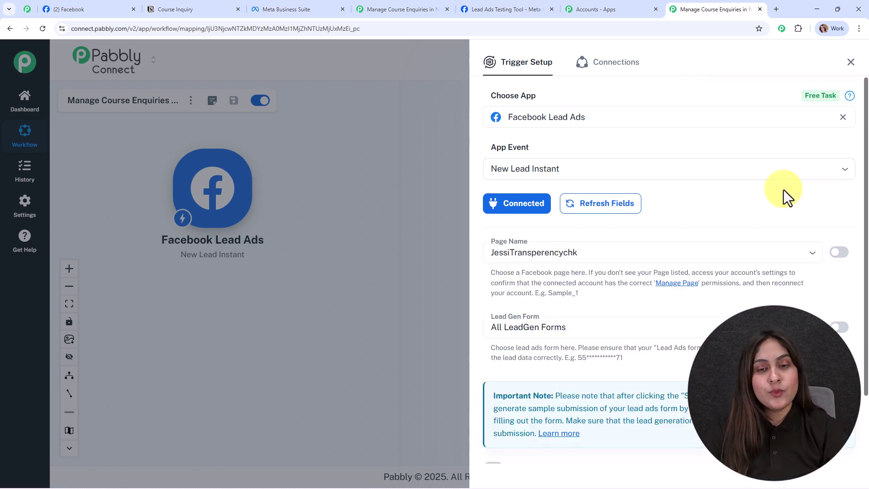
Step: Refresh Facebook, then choose Spark Success Coaching as the trigger's page
{"action": "scroll", "coordinate": [754, 265], "scroll_direction": "down", "scroll_amount": 2}
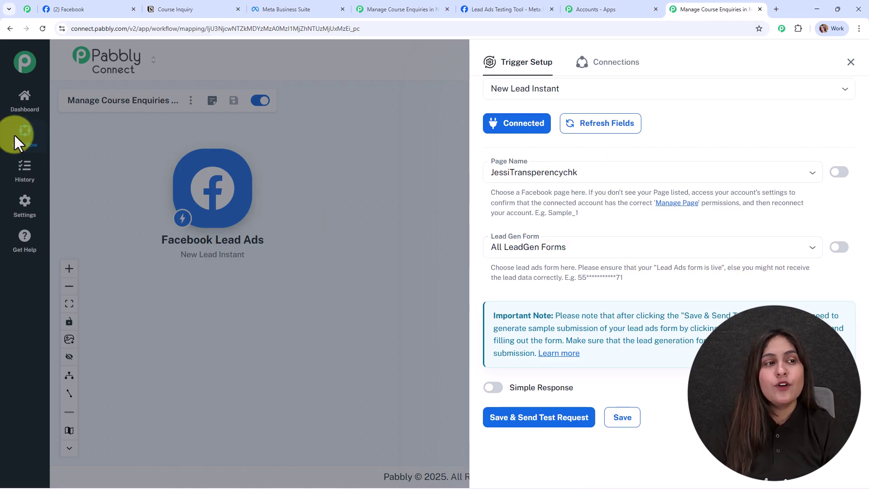
{"action": "left_click", "coordinate": [66, 8]}
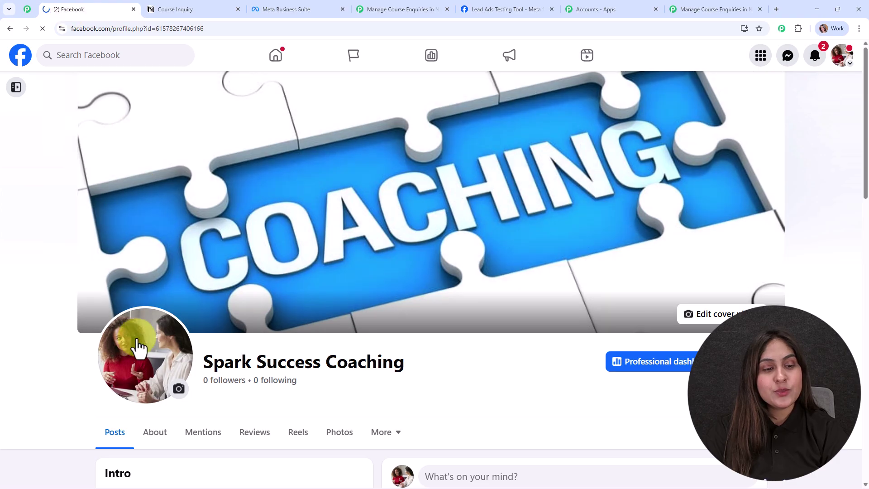
{"action": "key", "text": "F5"}
{"action": "left_click", "coordinate": [754, 6]}
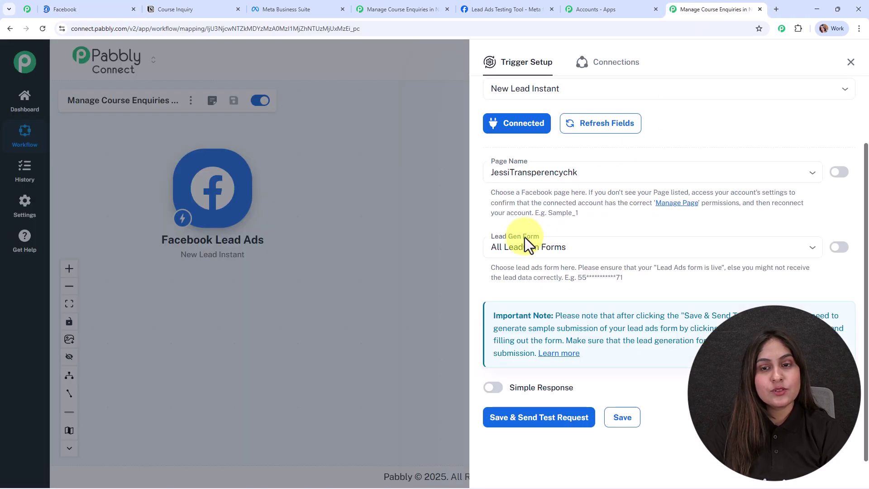
{"action": "left_click", "coordinate": [517, 169]}
{"action": "left_click", "coordinate": [558, 239]}
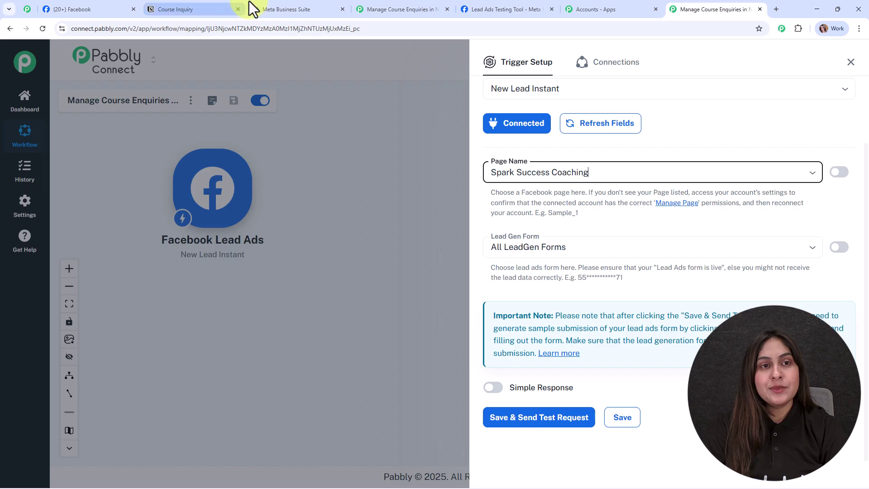
Step: Check the lead forms in Meta Business Suite and select the Course Inquiry lead gen form
{"action": "left_click", "coordinate": [281, 9]}
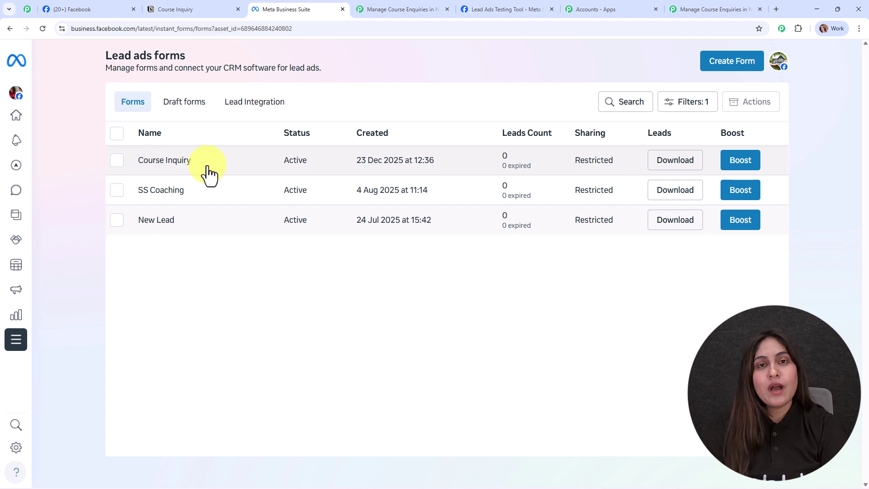
{"action": "left_click", "coordinate": [697, 9]}
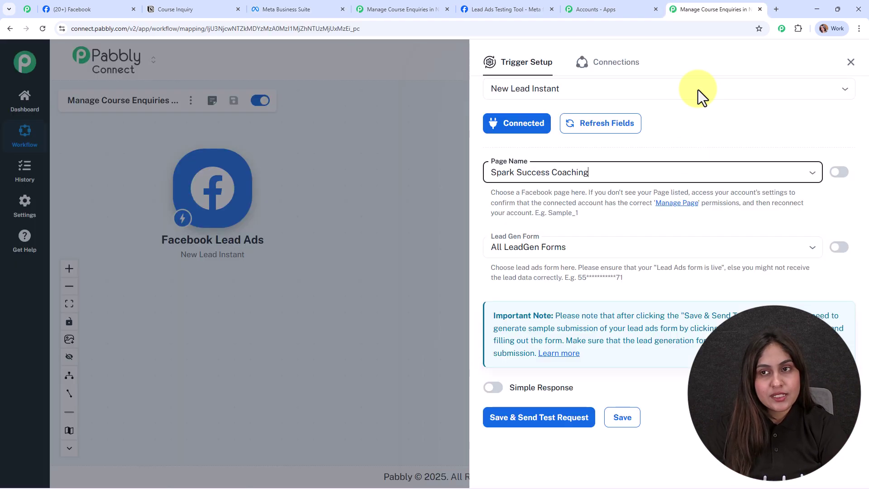
{"action": "left_click", "coordinate": [528, 248]}
{"action": "left_click", "coordinate": [539, 292]}
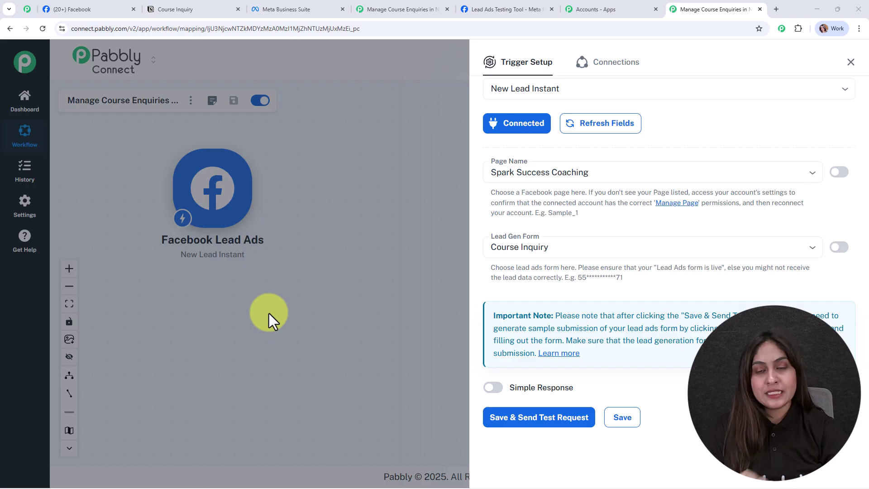
{"action": "left_click", "coordinate": [573, 247]}
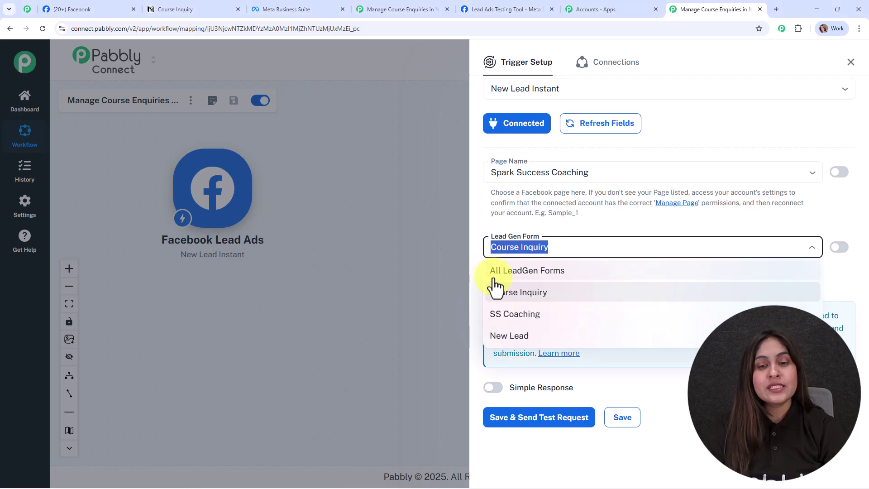
{"action": "left_click", "coordinate": [385, 262]}
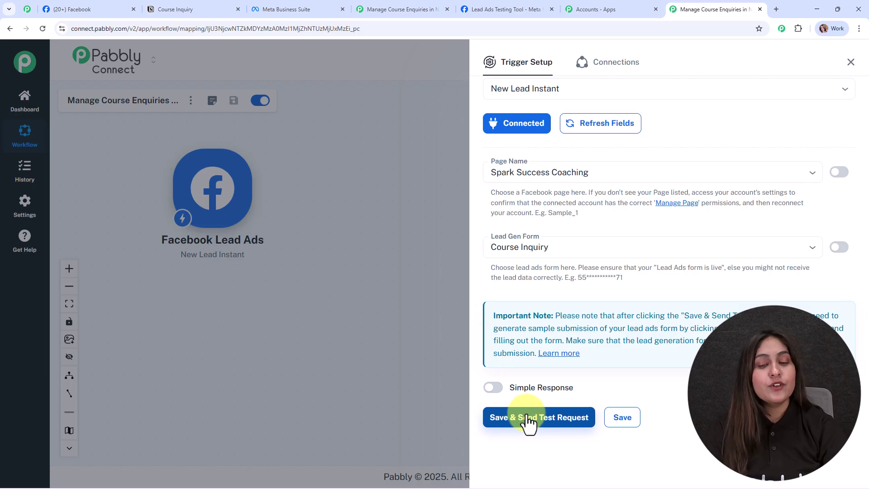
Step: Turn on Simple Response and save the trigger with a test request, awaiting a lead
{"action": "left_click", "coordinate": [494, 388]}
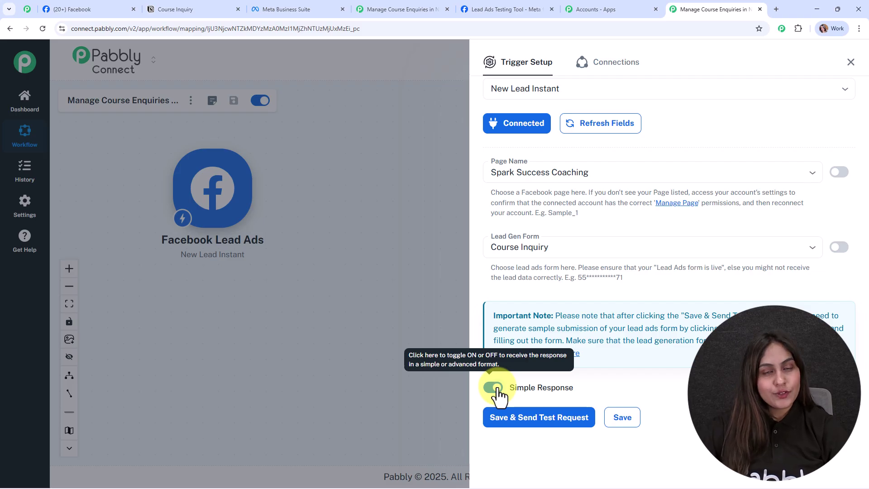
{"action": "left_click", "coordinate": [515, 421]}
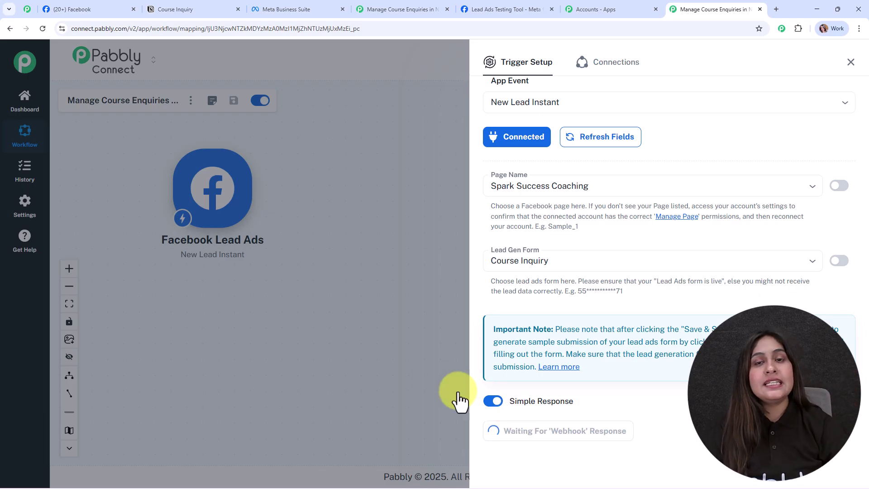
{"action": "left_click", "coordinate": [476, 9]}
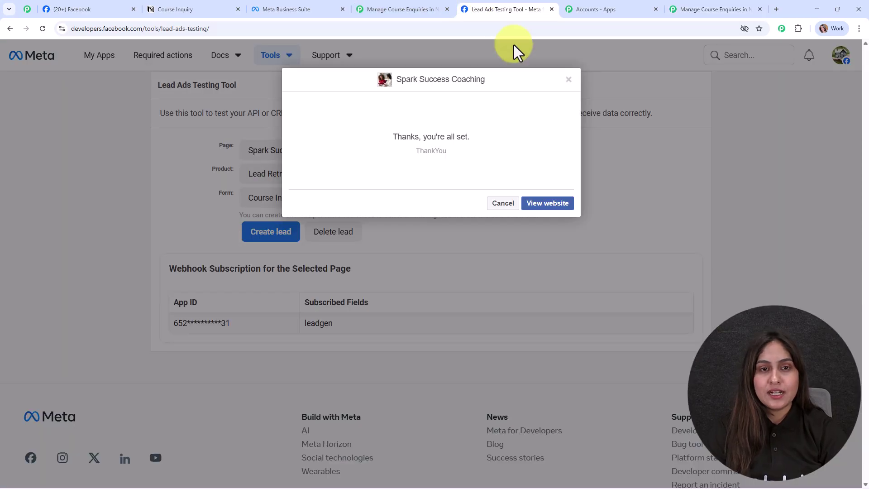
Step: Delete the existing test lead in the Lead Ads Testing Tool and reload the page
{"action": "left_click", "coordinate": [566, 81]}
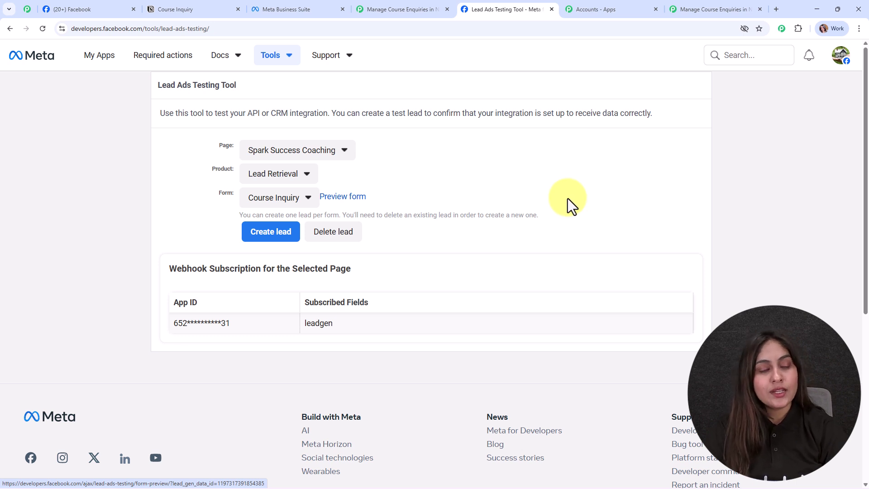
{"action": "left_click_drag", "start_coordinate": [223, 214], "coordinate": [561, 220]}
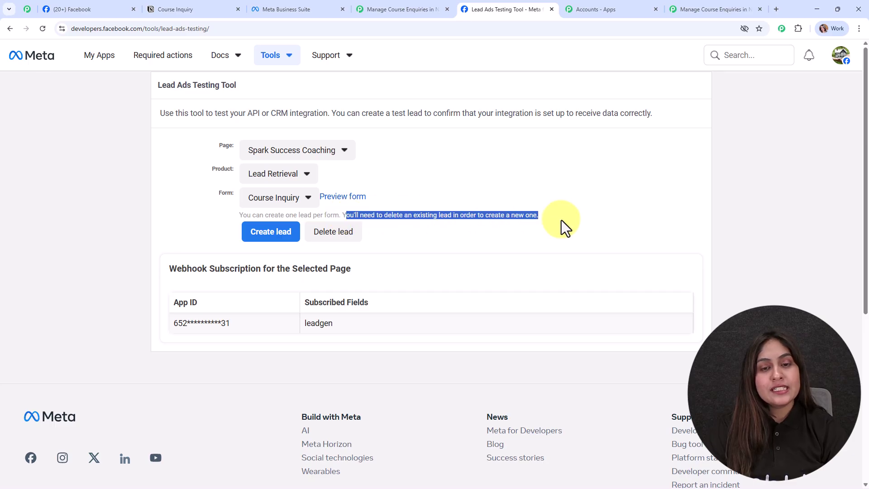
{"action": "left_click", "coordinate": [558, 188]}
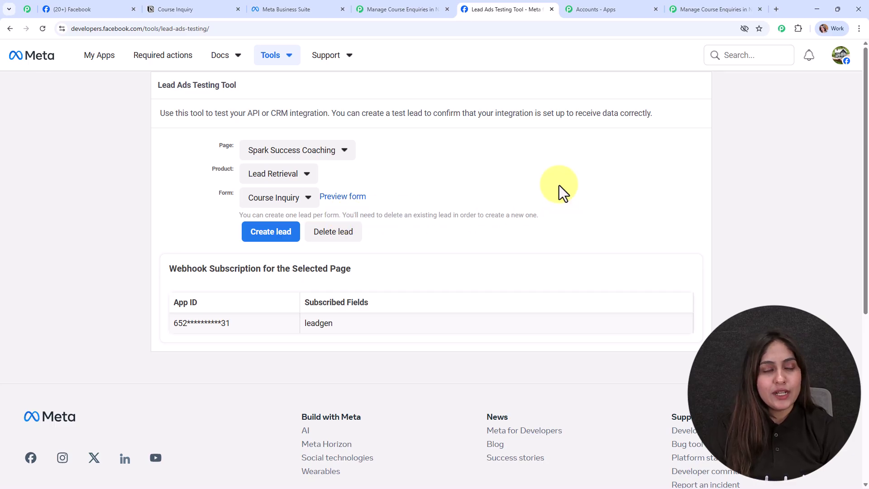
{"action": "left_click", "coordinate": [348, 235]}
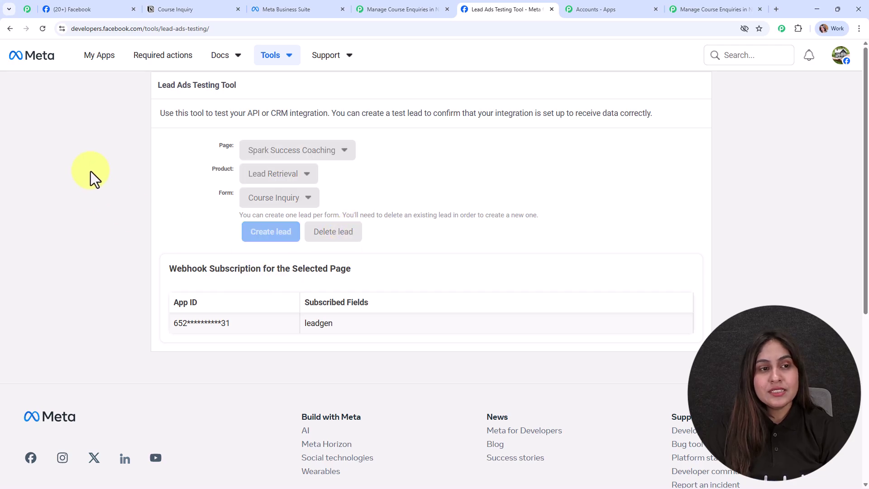
{"action": "left_click", "coordinate": [43, 28]}
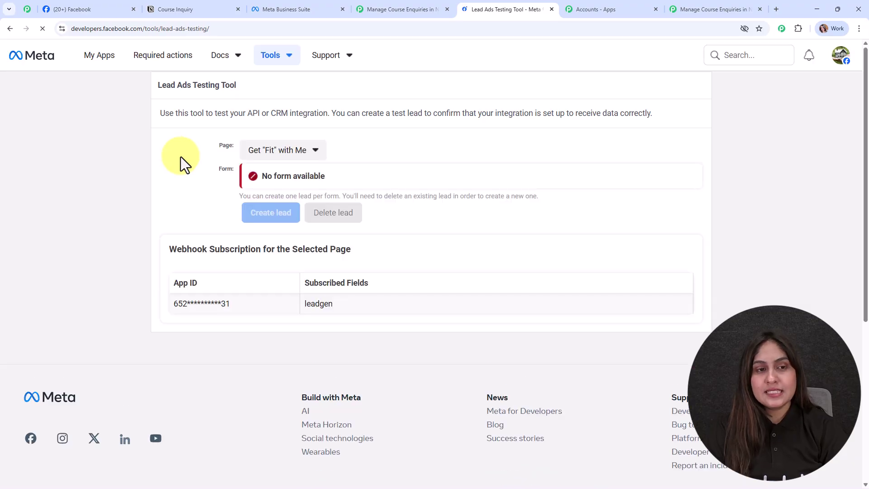
Step: Select Spark Success Coaching, Lead Retrieval and the Course Inquiry form, then preview the form
{"action": "left_click", "coordinate": [270, 154]}
{"action": "left_click", "coordinate": [308, 198]}
{"action": "left_click", "coordinate": [272, 175]}
{"action": "left_click", "coordinate": [269, 202]}
{"action": "left_click", "coordinate": [281, 218]}
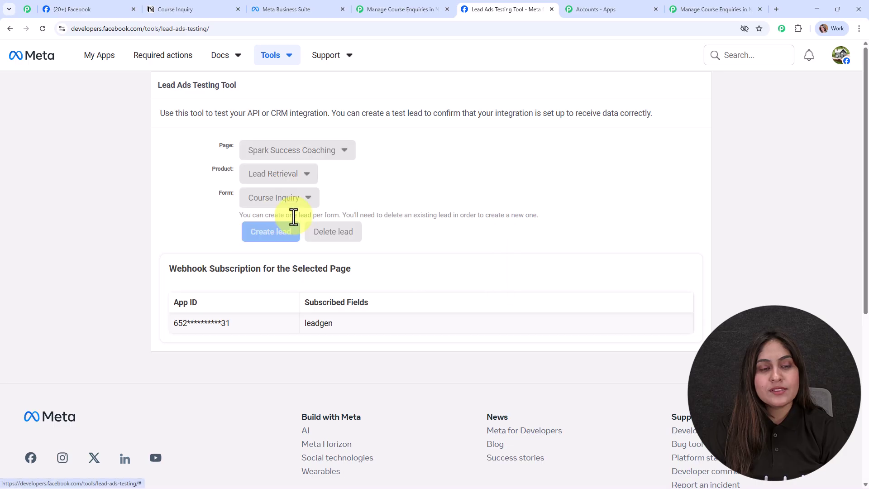
{"action": "left_click", "coordinate": [329, 199]}
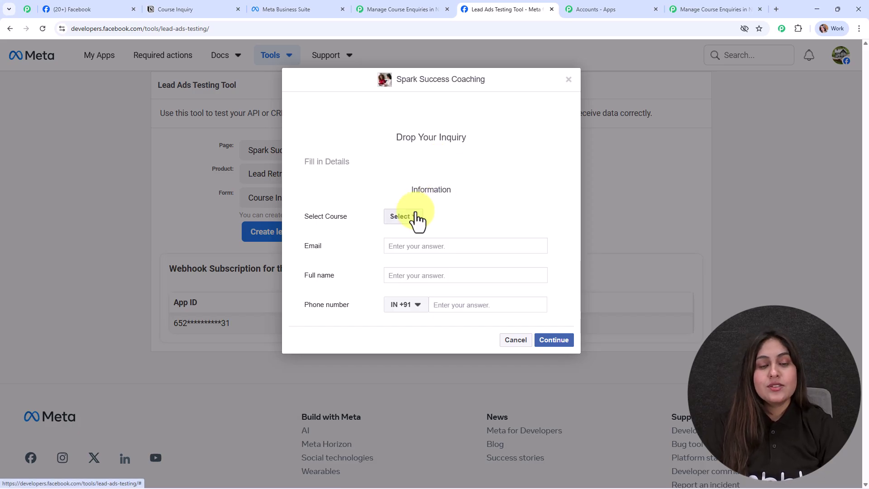
Step: Fill the form with course Power of AI, a test email, name and phone, then submit
{"action": "left_click", "coordinate": [414, 218]}
{"action": "left_click", "coordinate": [414, 233]}
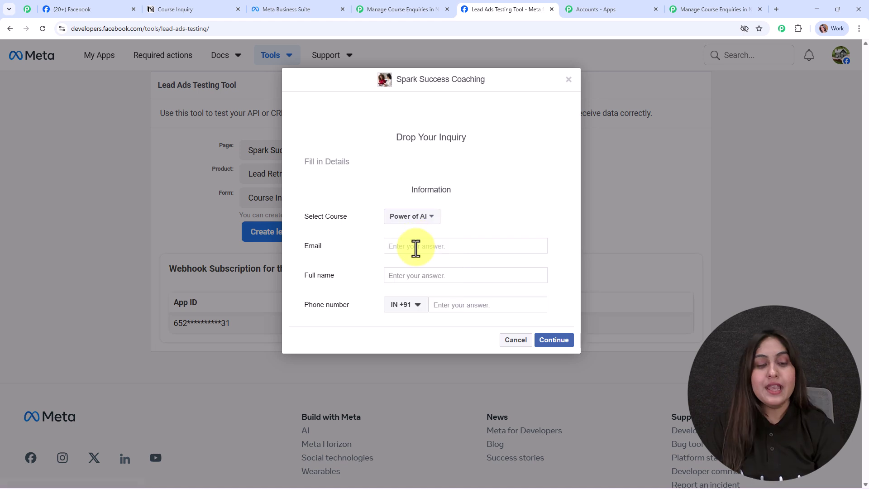
{"action": "left_click", "coordinate": [416, 248]}
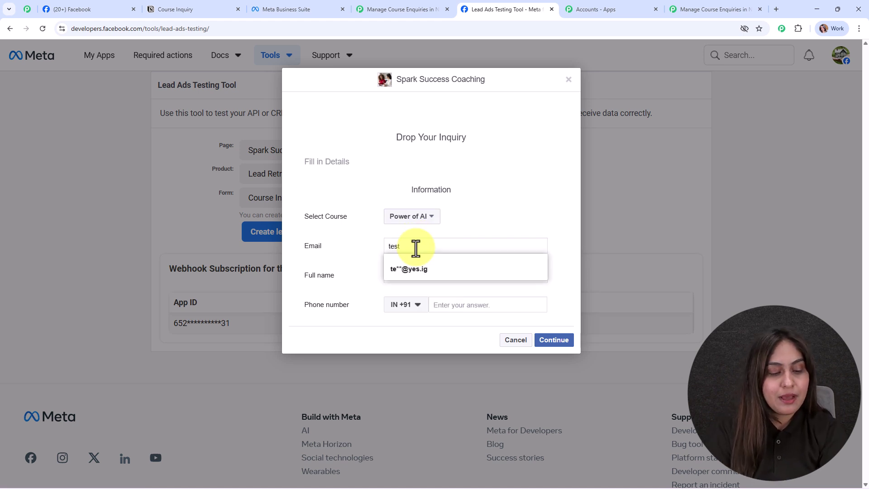
{"action": "left_click", "coordinate": [416, 276]}
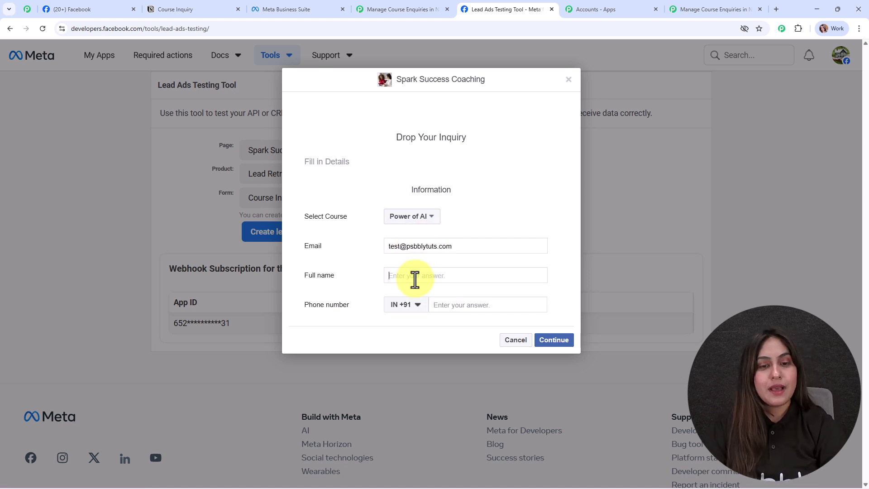
{"action": "type", "text": "Test User"}
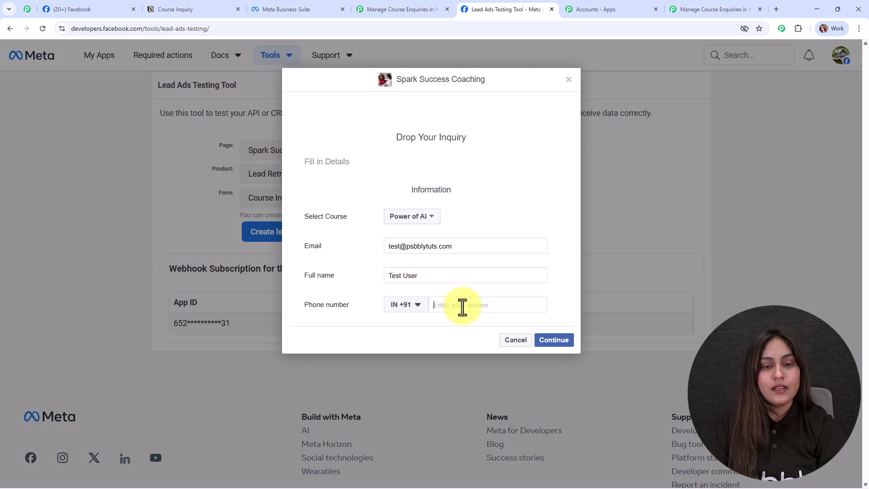
{"action": "left_click", "coordinate": [458, 311]}
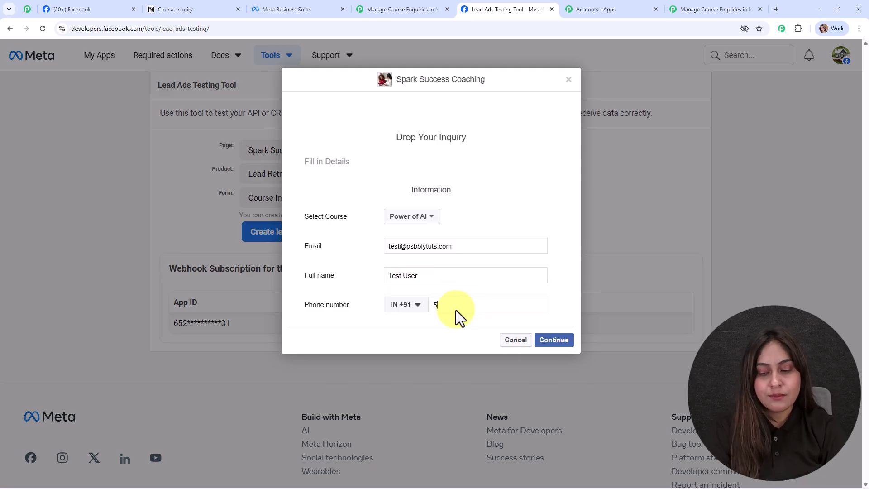
{"action": "left_click", "coordinate": [554, 340]}
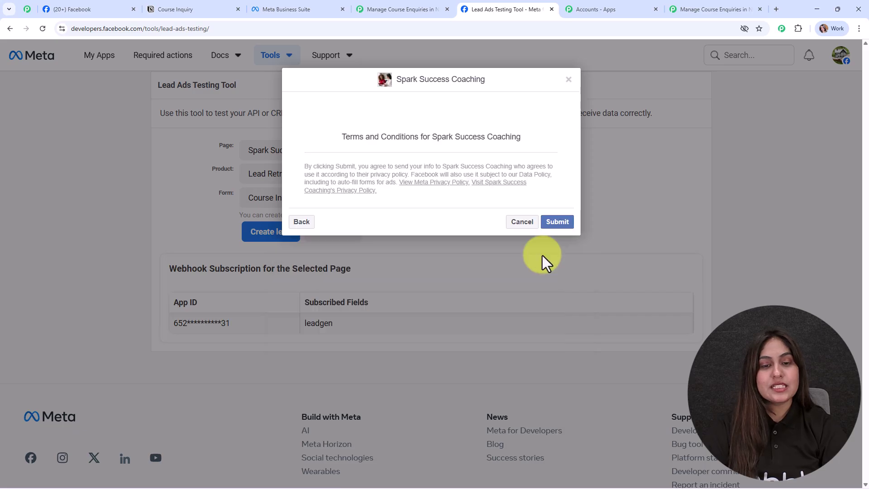
{"action": "left_click", "coordinate": [555, 222]}
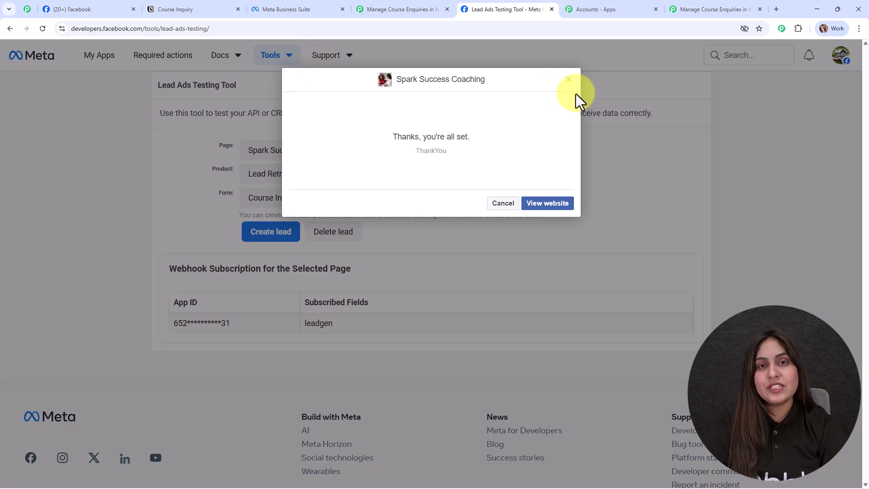
Step: Review the captured Power of AI lead in the trigger's response, then close the trigger setup
{"action": "left_click", "coordinate": [737, 9]}
{"action": "scroll", "coordinate": [786, 208], "scroll_direction": "down", "scroll_amount": 8}
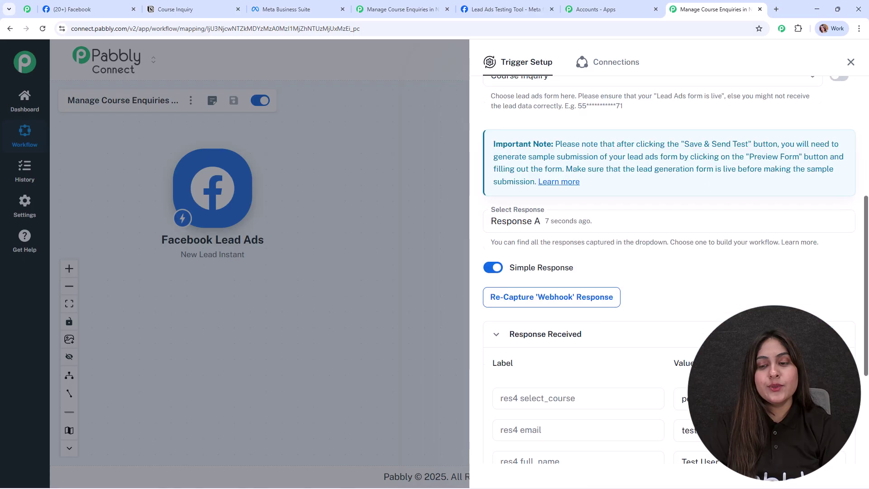
{"action": "scroll", "coordinate": [779, 285], "scroll_direction": "down", "scroll_amount": 2}
{"action": "scroll", "coordinate": [779, 285], "scroll_direction": "up", "scroll_amount": 2}
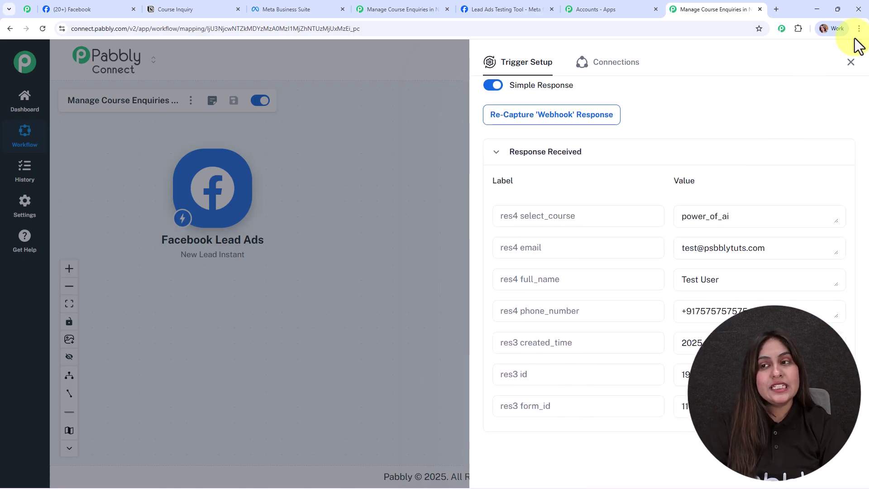
{"action": "left_click", "coordinate": [851, 62]}
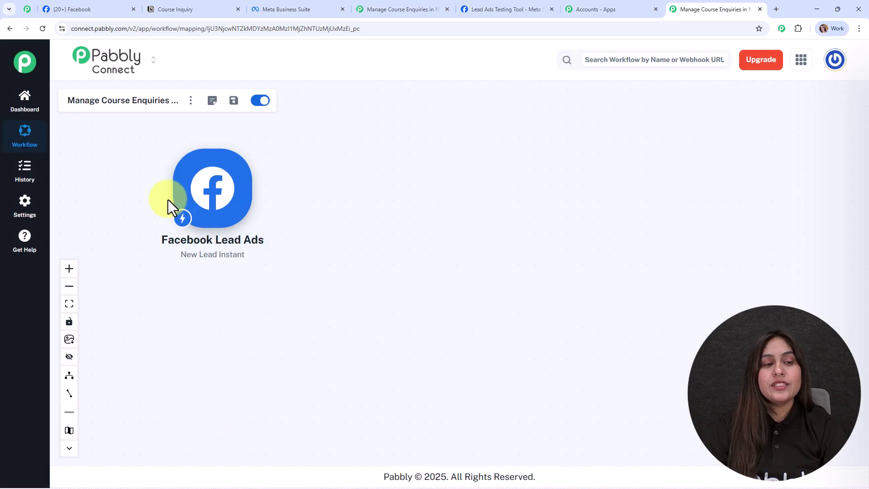
{"action": "left_click", "coordinate": [69, 269]}
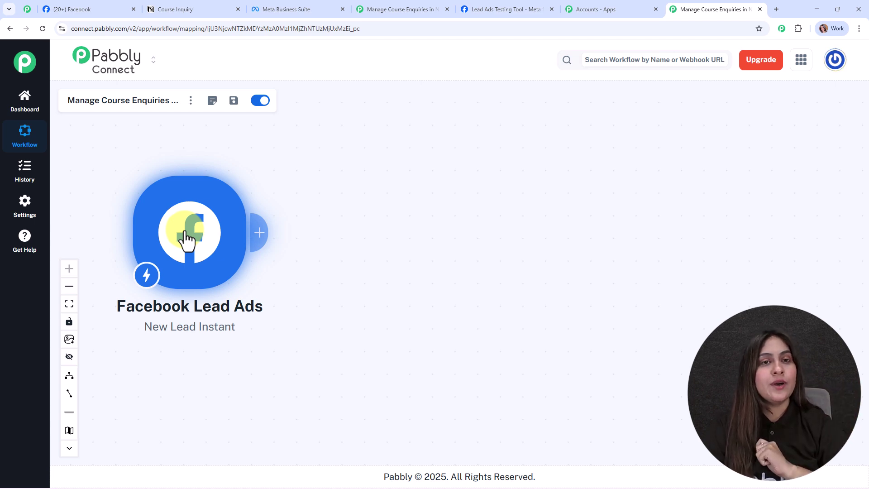
{"action": "left_click", "coordinate": [159, 3]}
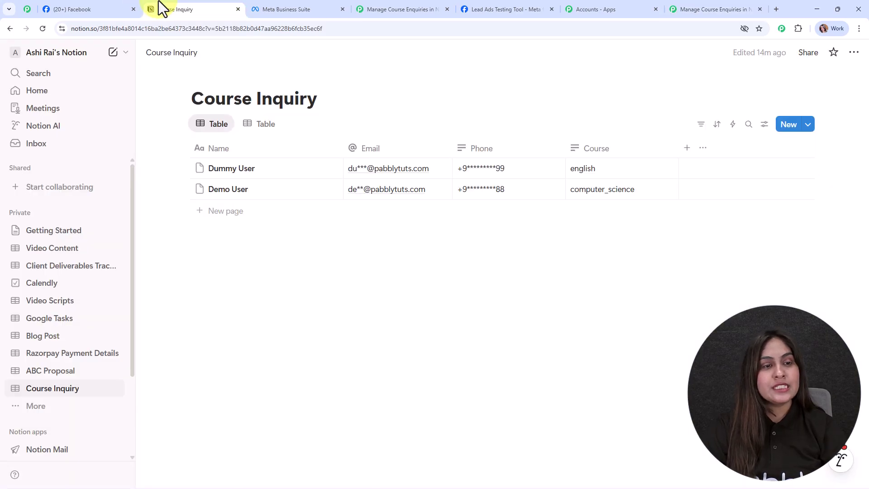
Step: Add a Notion action with the Create Database Item event after the lead trigger
{"action": "left_click", "coordinate": [726, 9]}
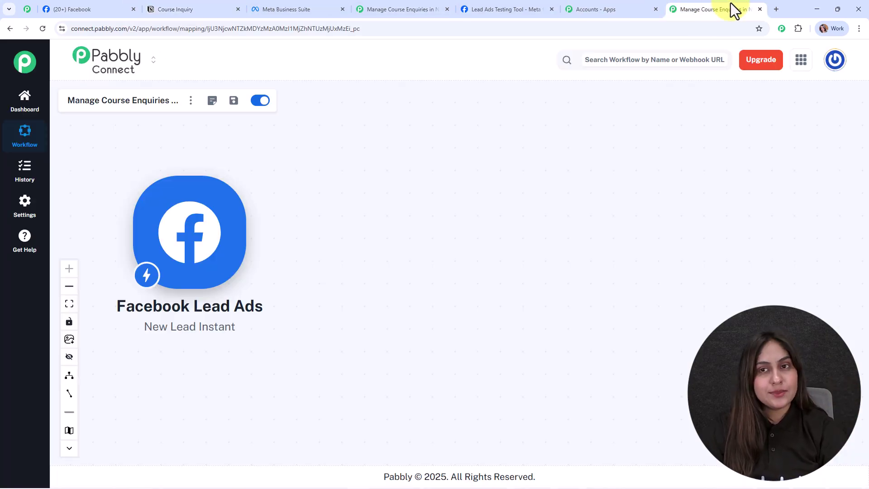
{"action": "left_click", "coordinate": [258, 232]}
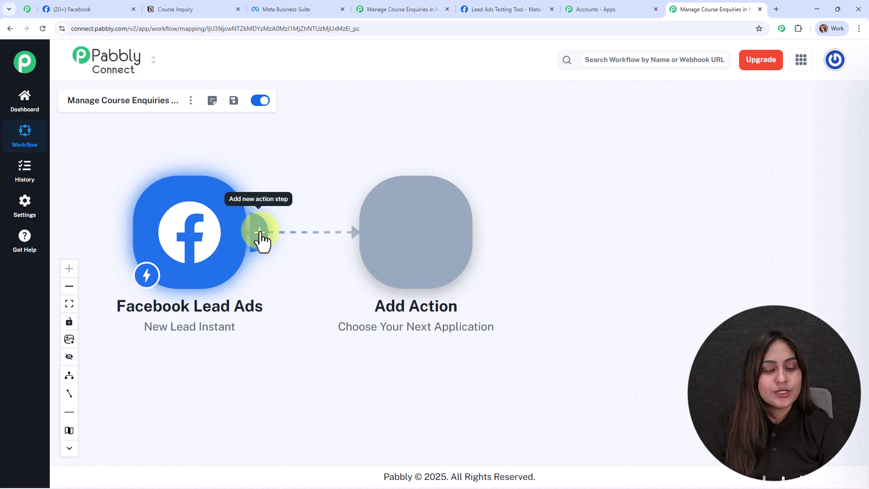
{"action": "type", "text": "notio"}
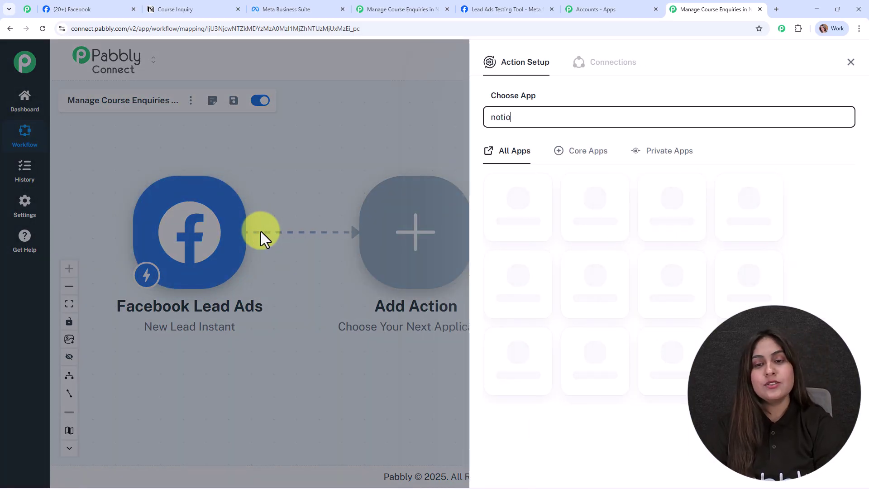
{"action": "left_click", "coordinate": [518, 194]}
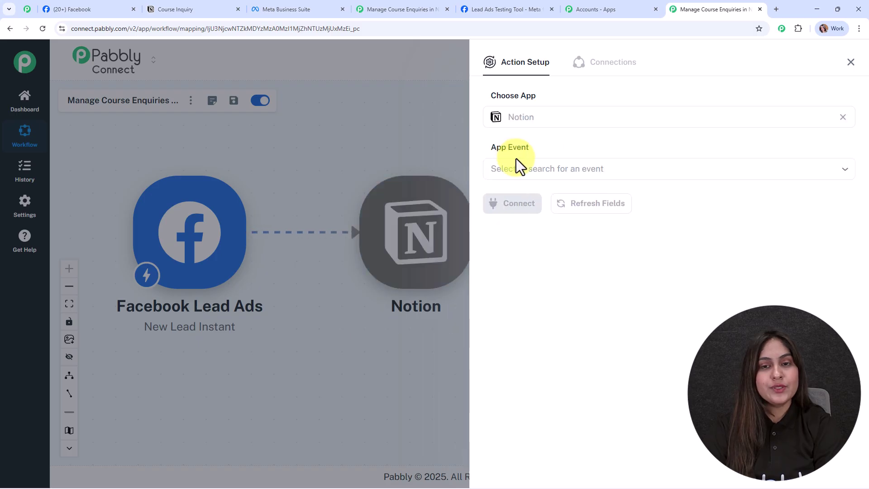
{"action": "left_click", "coordinate": [520, 168]}
{"action": "left_click", "coordinate": [521, 200]}
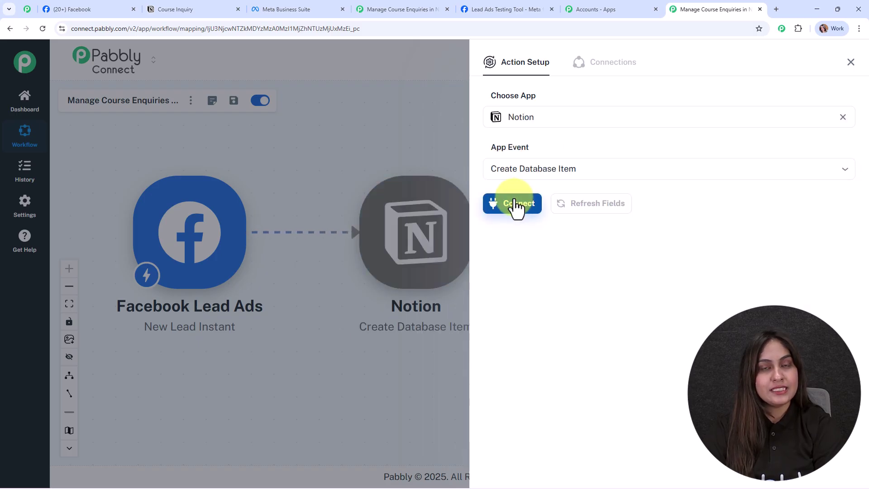
Step: Create a new Notion connection, selecting the private pages to share and allowing access
{"action": "left_click", "coordinate": [516, 204]}
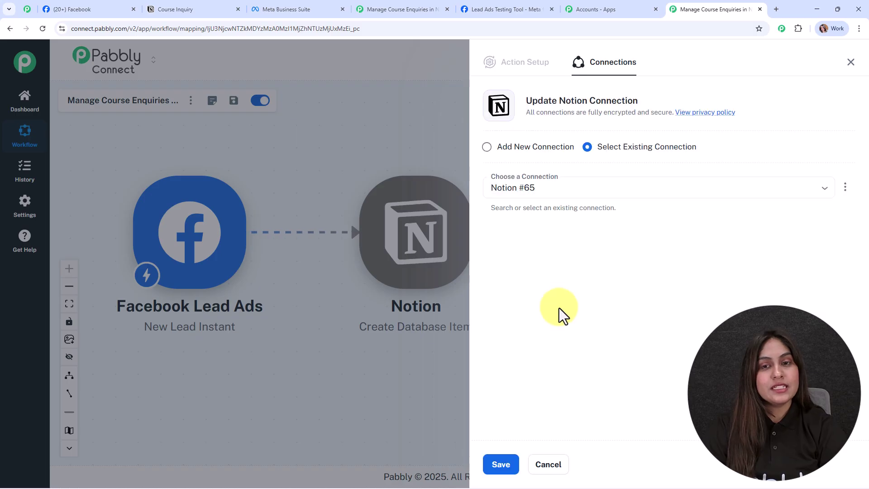
{"action": "left_click", "coordinate": [487, 147]}
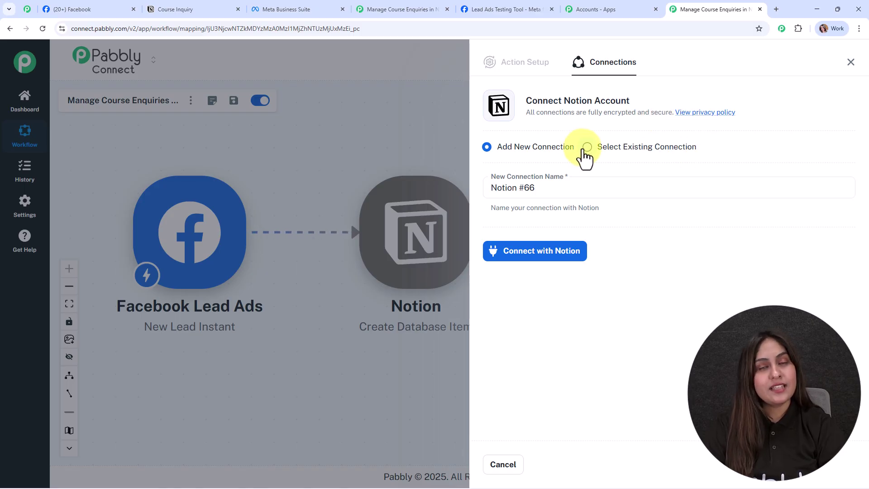
{"action": "left_click", "coordinate": [530, 254]}
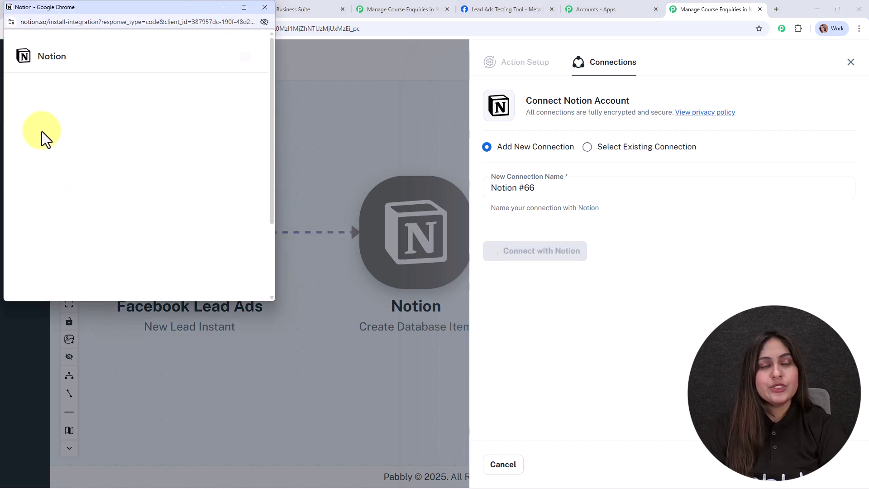
{"action": "scroll", "coordinate": [195, 184], "scroll_direction": "down", "scroll_amount": 3}
{"action": "left_click", "coordinate": [196, 183]}
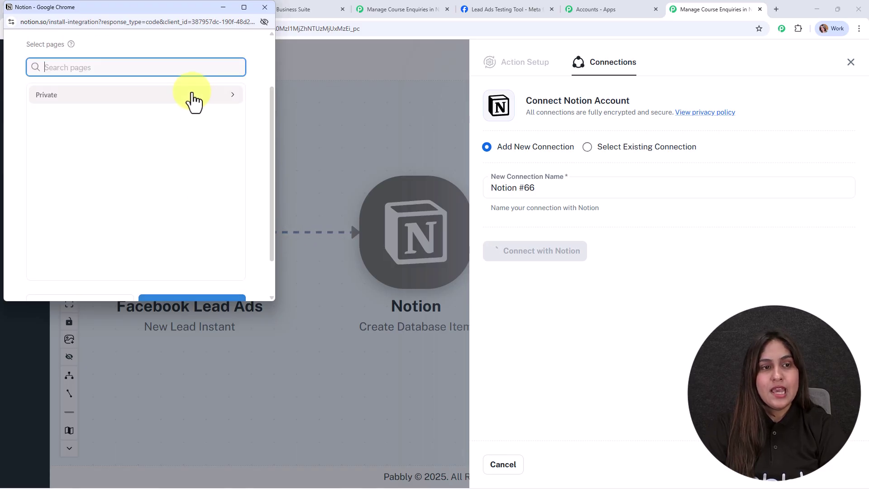
{"action": "left_click", "coordinate": [194, 95]}
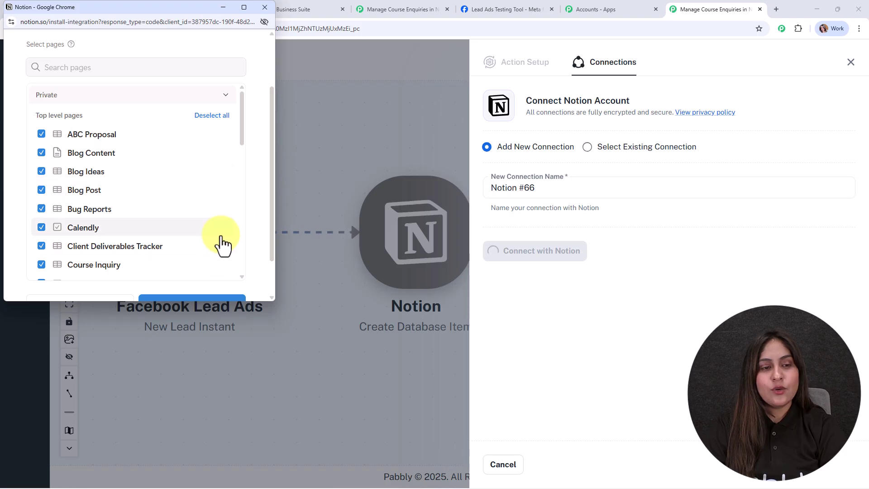
{"action": "scroll", "coordinate": [224, 246], "scroll_direction": "down", "scroll_amount": 4}
{"action": "scroll", "coordinate": [188, 297], "scroll_direction": "down", "scroll_amount": 2}
{"action": "left_click", "coordinate": [185, 259]}
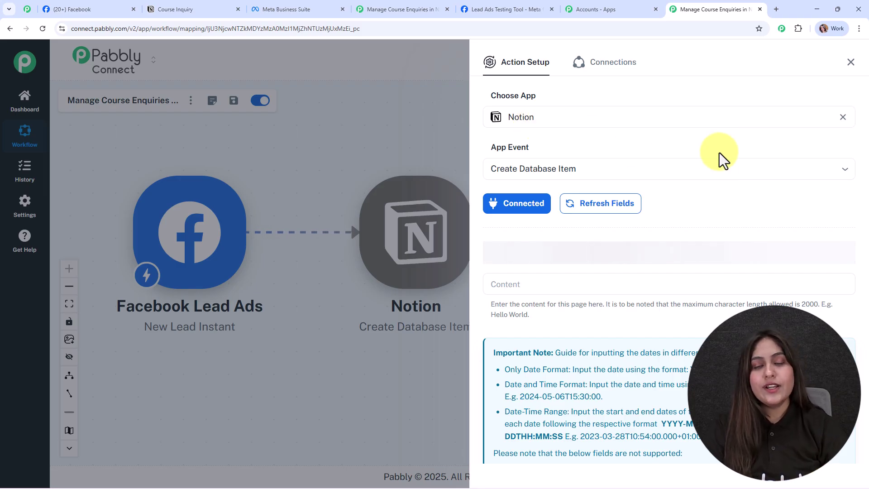
Step: Select Course Inquiry as the Notion database, comparing its fields with the Notion table columns
{"action": "scroll", "coordinate": [718, 177], "scroll_direction": "down", "scroll_amount": 1}
{"action": "scroll", "coordinate": [718, 177], "scroll_direction": "down", "scroll_amount": 3}
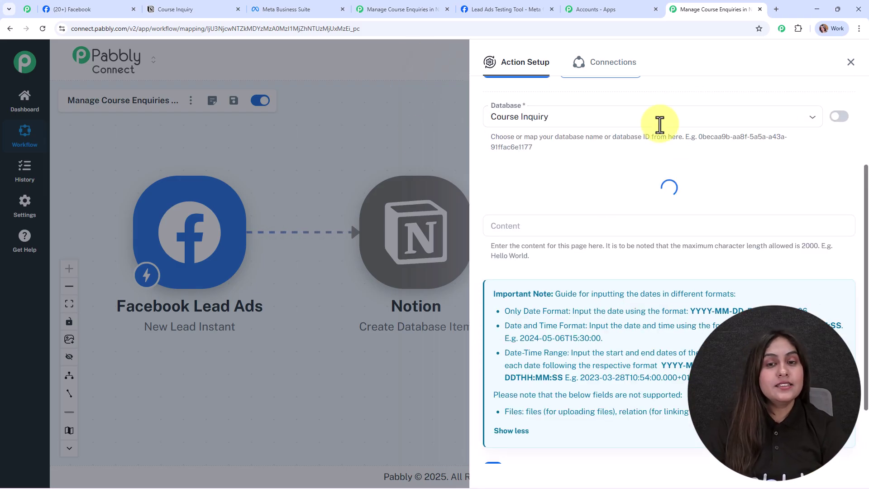
{"action": "scroll", "coordinate": [596, 161], "scroll_direction": "up", "scroll_amount": 2}
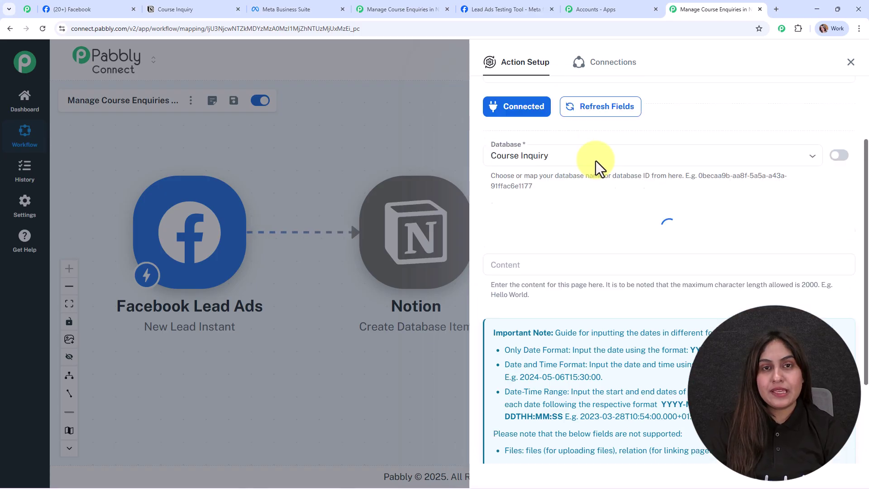
{"action": "left_click", "coordinate": [157, 8]}
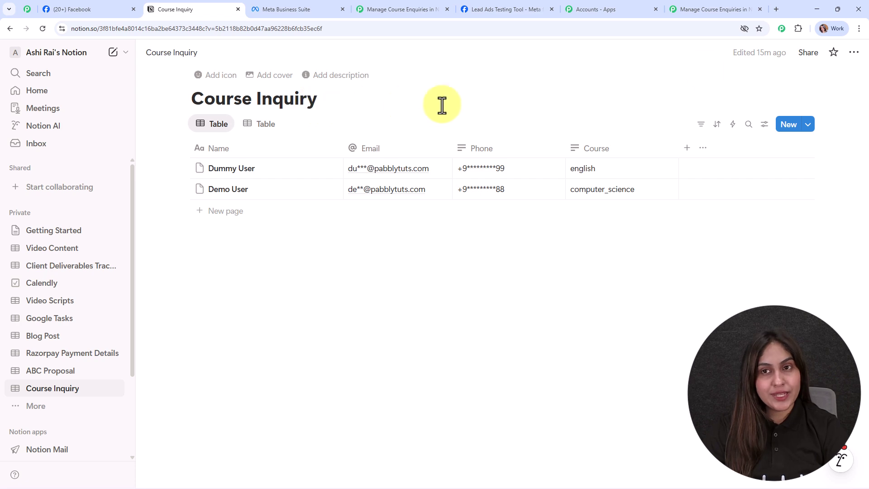
{"action": "left_click", "coordinate": [742, 10]}
{"action": "left_click", "coordinate": [573, 207]}
{"action": "left_click", "coordinate": [603, 229]}
{"action": "scroll", "coordinate": [678, 227], "scroll_direction": "down", "scroll_amount": 4}
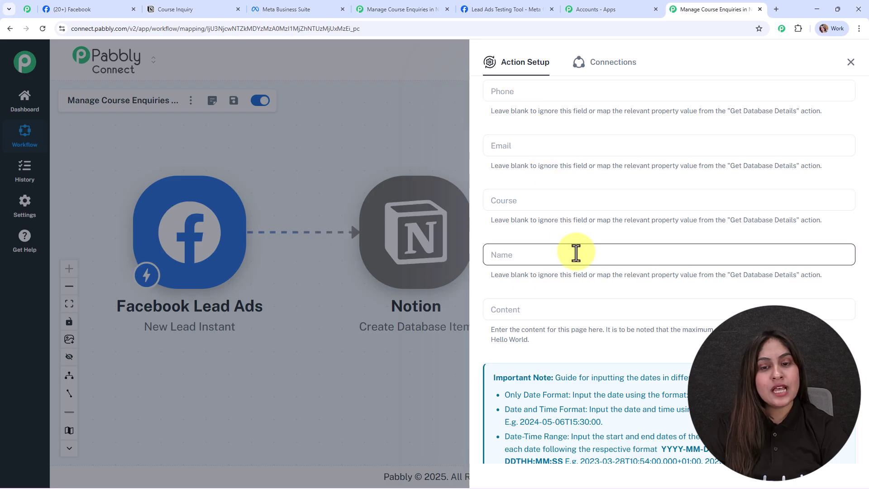
{"action": "scroll", "coordinate": [576, 237], "scroll_direction": "up", "scroll_amount": 3}
{"action": "left_click", "coordinate": [221, 9]}
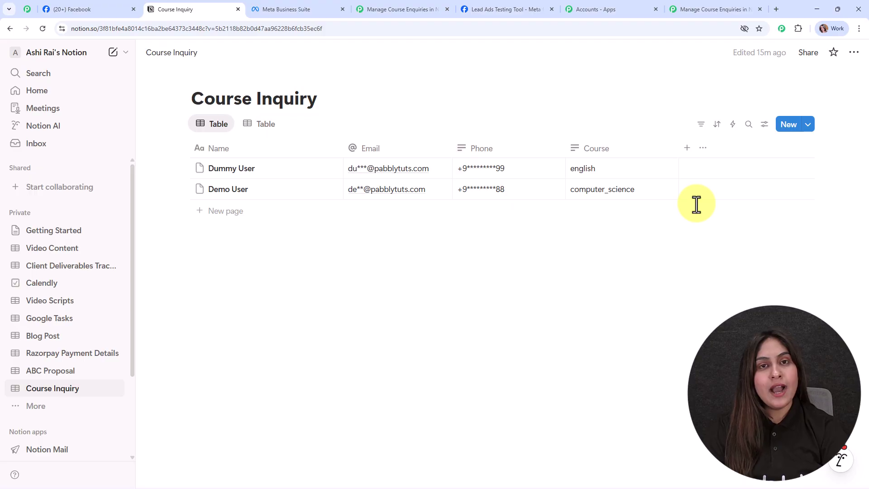
{"action": "left_click", "coordinate": [698, 9]}
{"action": "left_click", "coordinate": [542, 181]}
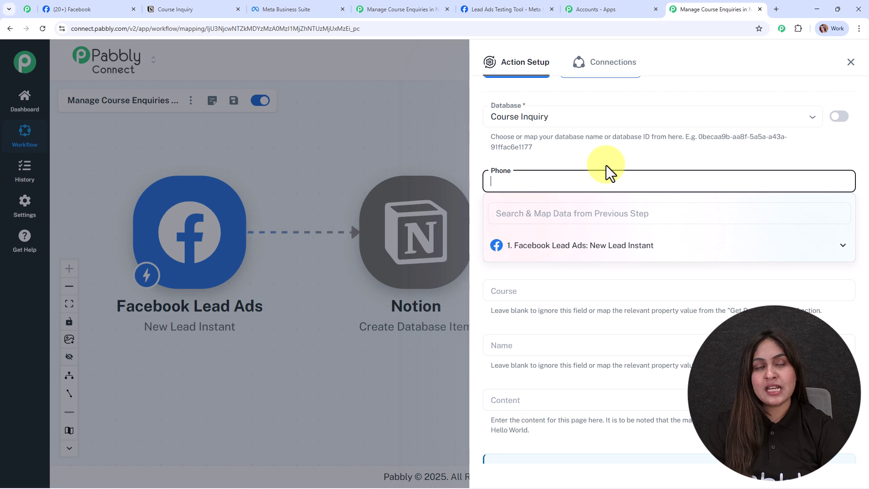
Step: Map the lead's phone_number into Phone and email into Email
{"action": "left_click", "coordinate": [627, 247]}
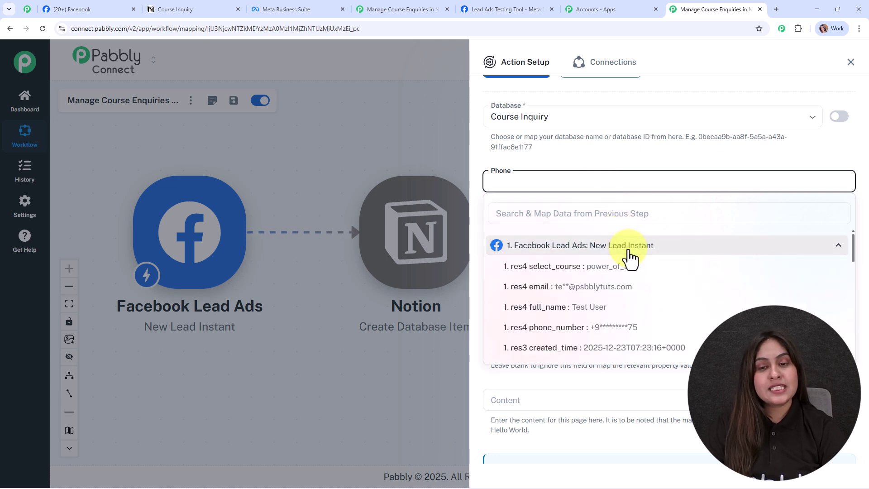
{"action": "left_click", "coordinate": [589, 326]}
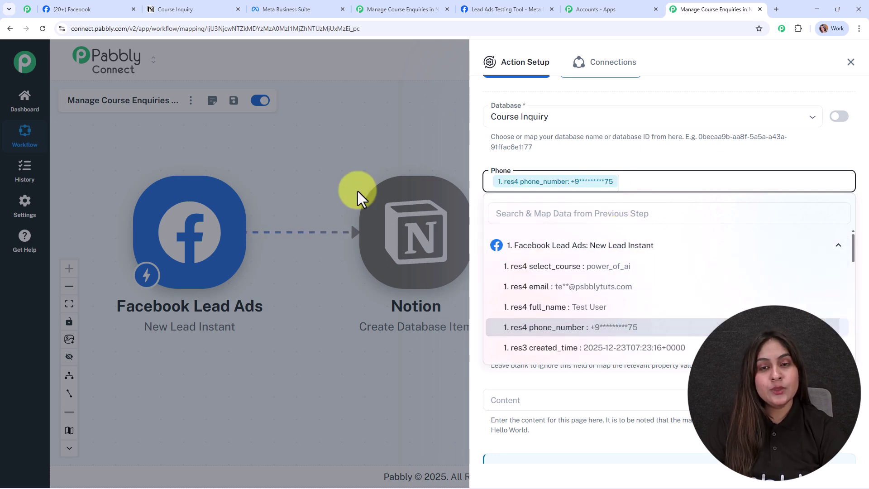
{"action": "left_click", "coordinate": [369, 219]}
{"action": "left_click", "coordinate": [582, 235]}
{"action": "left_click", "coordinate": [584, 300]}
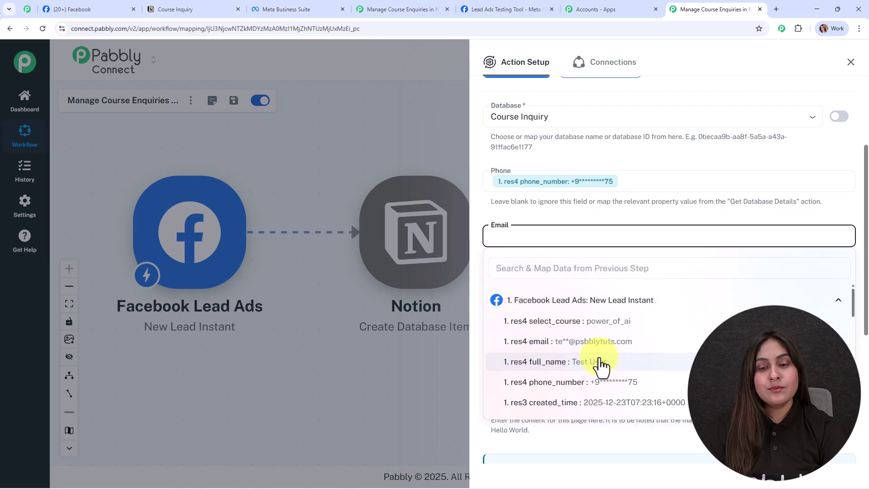
{"action": "left_click", "coordinate": [598, 342]}
{"action": "left_click", "coordinate": [290, 364]}
Step: Map the lead's select_course into Course and full_name into Name
{"action": "scroll", "coordinate": [633, 235], "scroll_direction": "down", "scroll_amount": 3}
{"action": "left_click", "coordinate": [529, 161]}
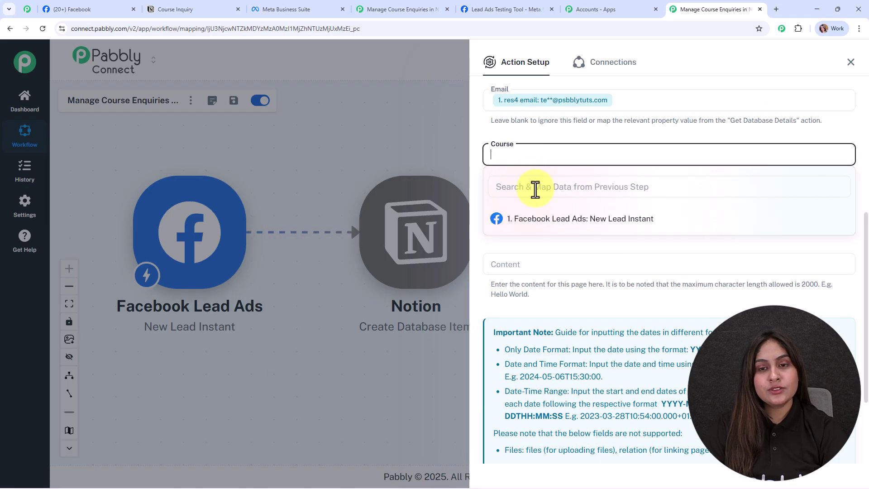
{"action": "left_click", "coordinate": [561, 219]}
{"action": "left_click", "coordinate": [588, 240]}
{"action": "left_click", "coordinate": [578, 209]}
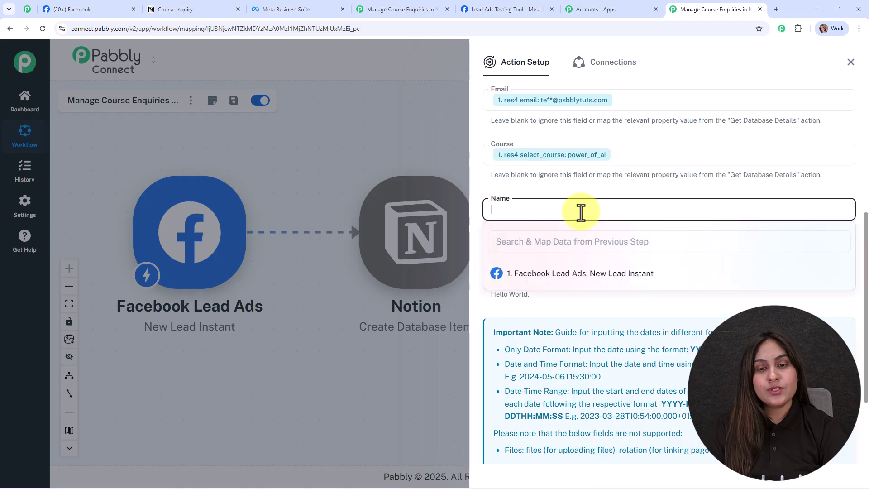
{"action": "left_click", "coordinate": [621, 274]}
{"action": "left_click", "coordinate": [618, 341]}
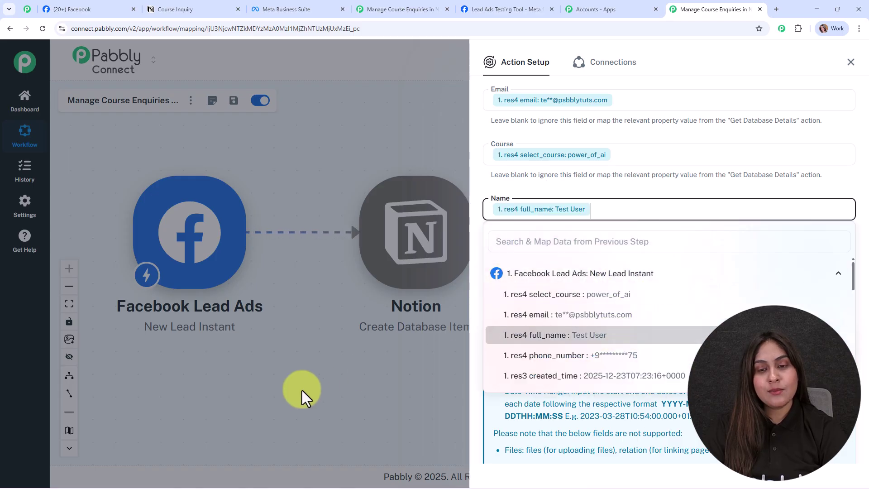
{"action": "left_click", "coordinate": [302, 390]}
Step: Save the Notion action with a test request, review the created page, and close the setup
{"action": "scroll", "coordinate": [582, 287], "scroll_direction": "down", "scroll_amount": 3}
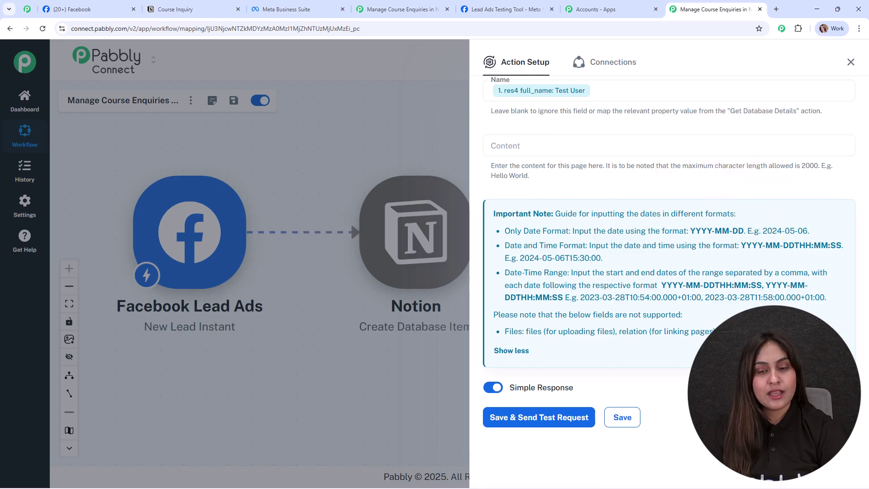
{"action": "left_click", "coordinate": [562, 420]}
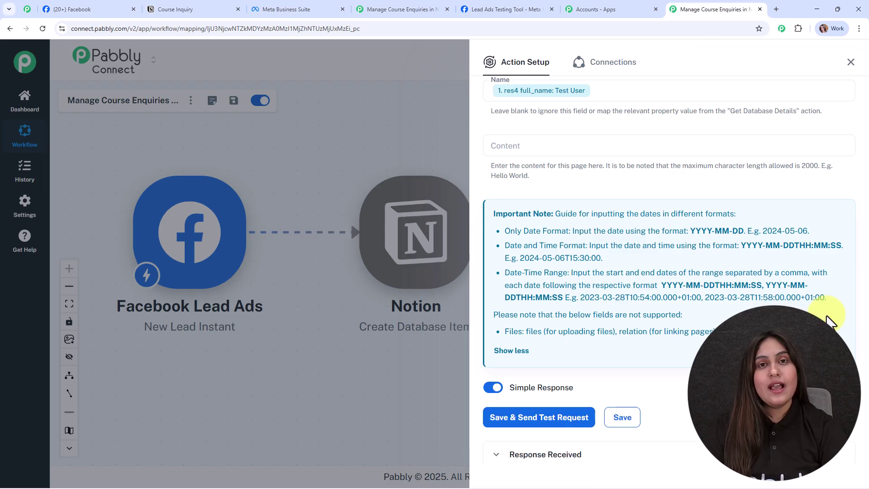
{"action": "scroll", "coordinate": [831, 322], "scroll_direction": "down", "scroll_amount": 3}
{"action": "scroll", "coordinate": [831, 322], "scroll_direction": "down", "scroll_amount": 4}
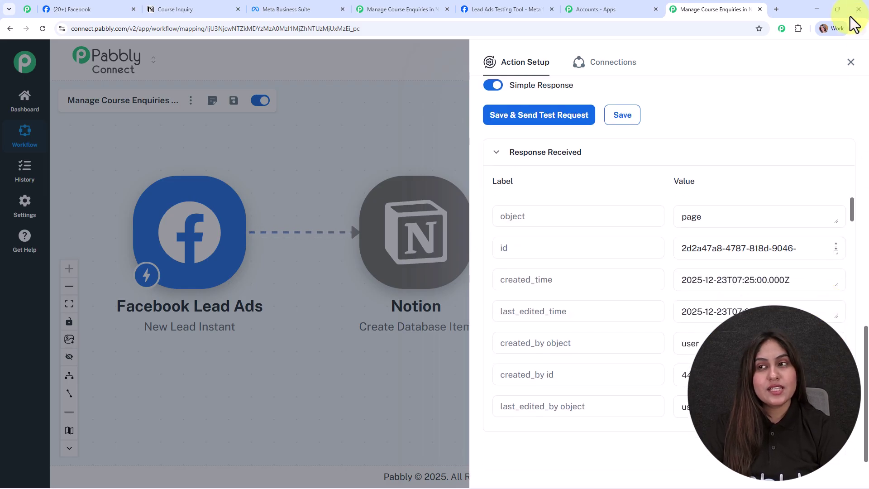
{"action": "left_click", "coordinate": [851, 63]}
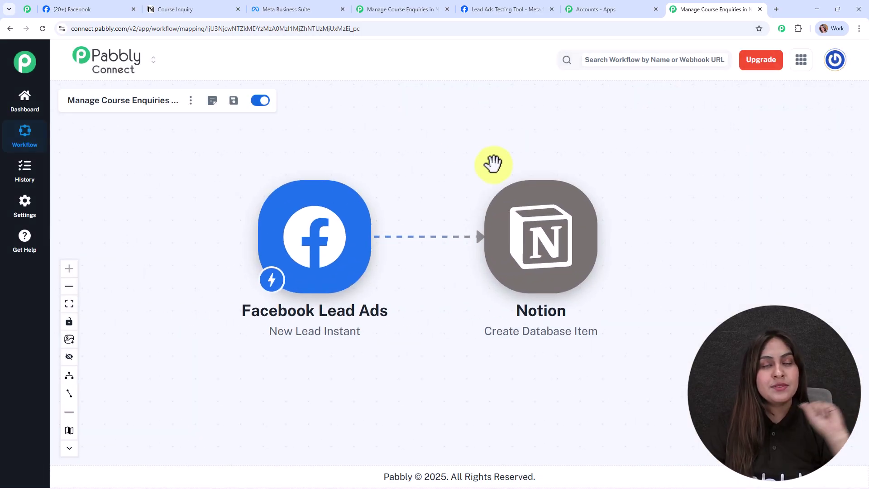
{"action": "left_click", "coordinate": [200, 8]}
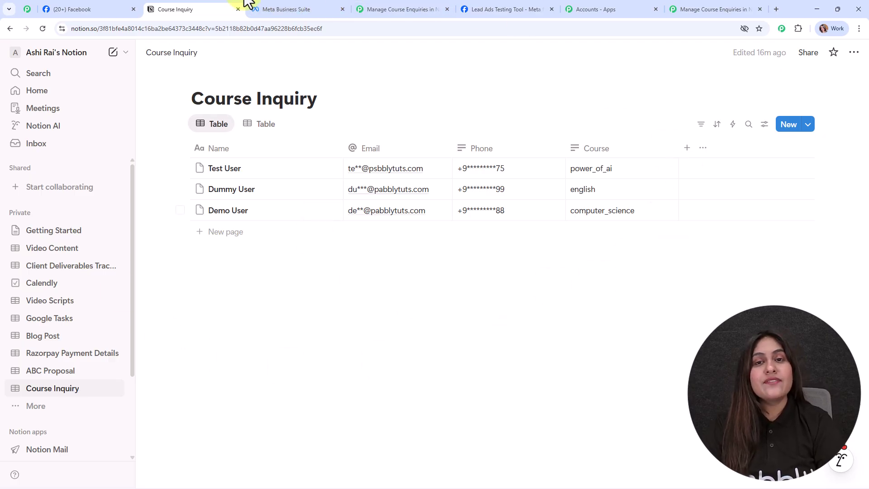
{"action": "left_click", "coordinate": [715, 9]}
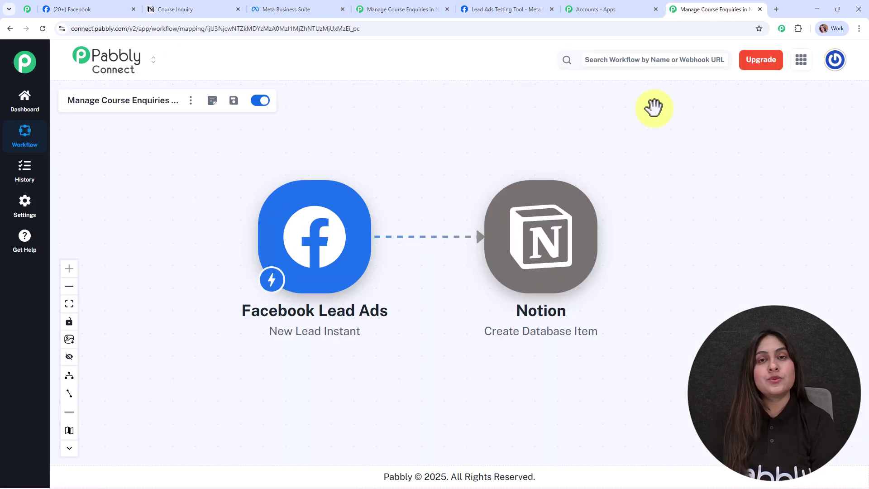